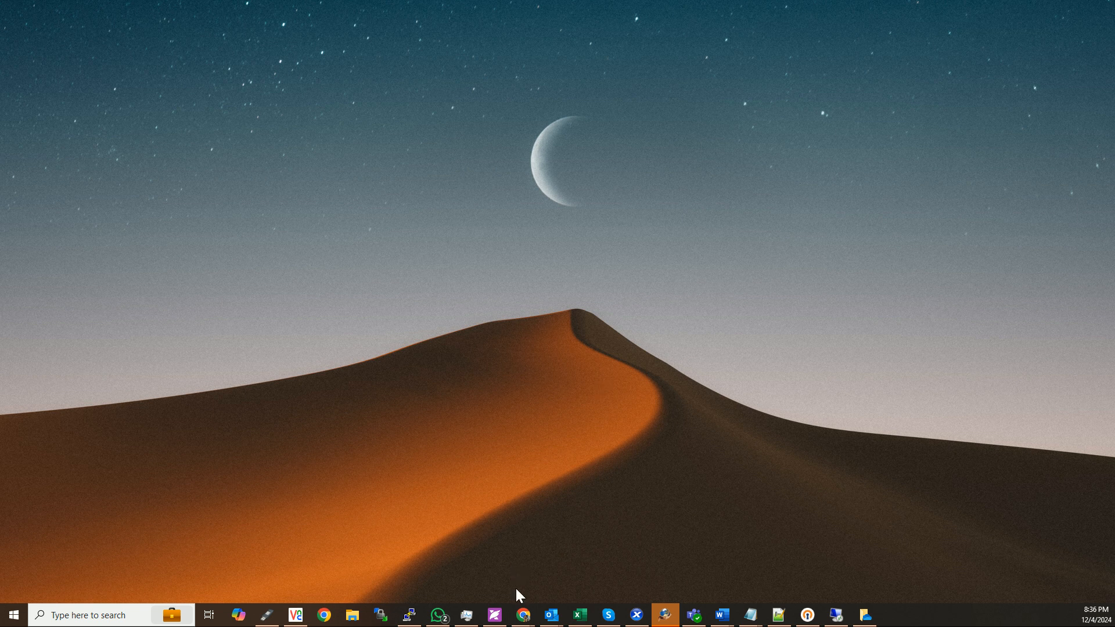
# Switch to the Chrome window with the Cisco switch login page, try logging in with the saved username and password, and reload the page.
pyautogui.moveTo(523, 615)
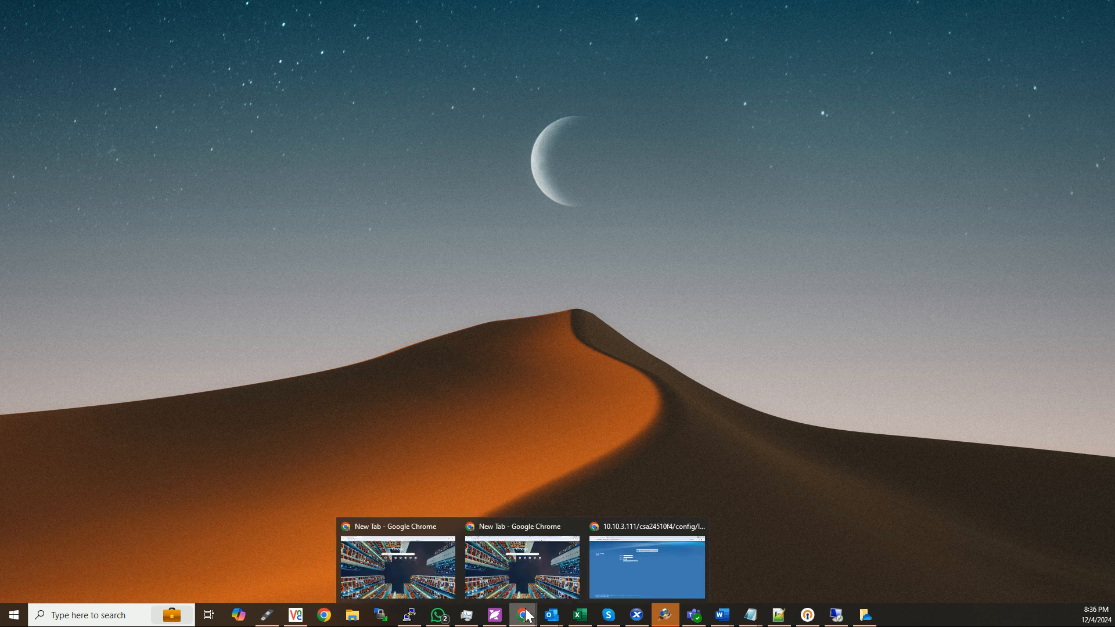
pyautogui.click(673, 573)
pyautogui.click(386, 190)
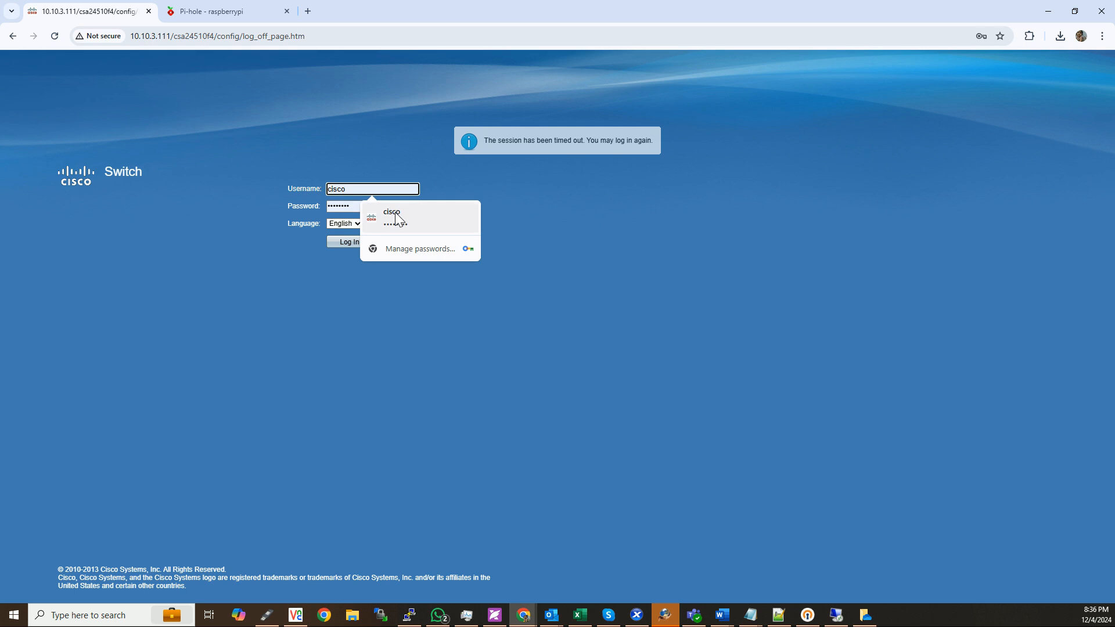
pyautogui.click(395, 216)
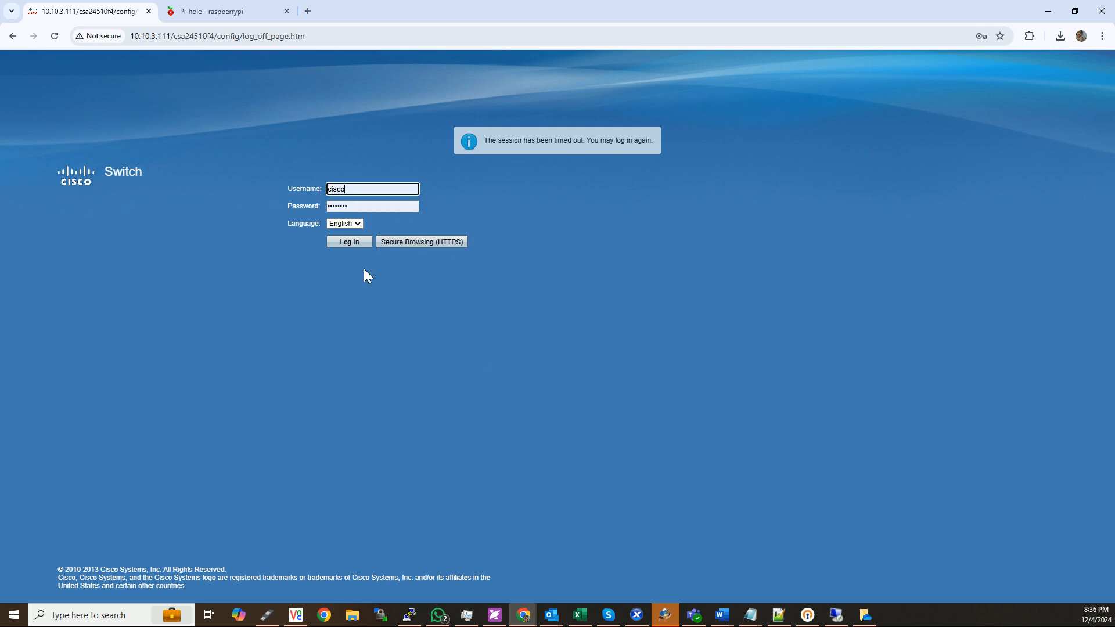
pyautogui.press('Return')
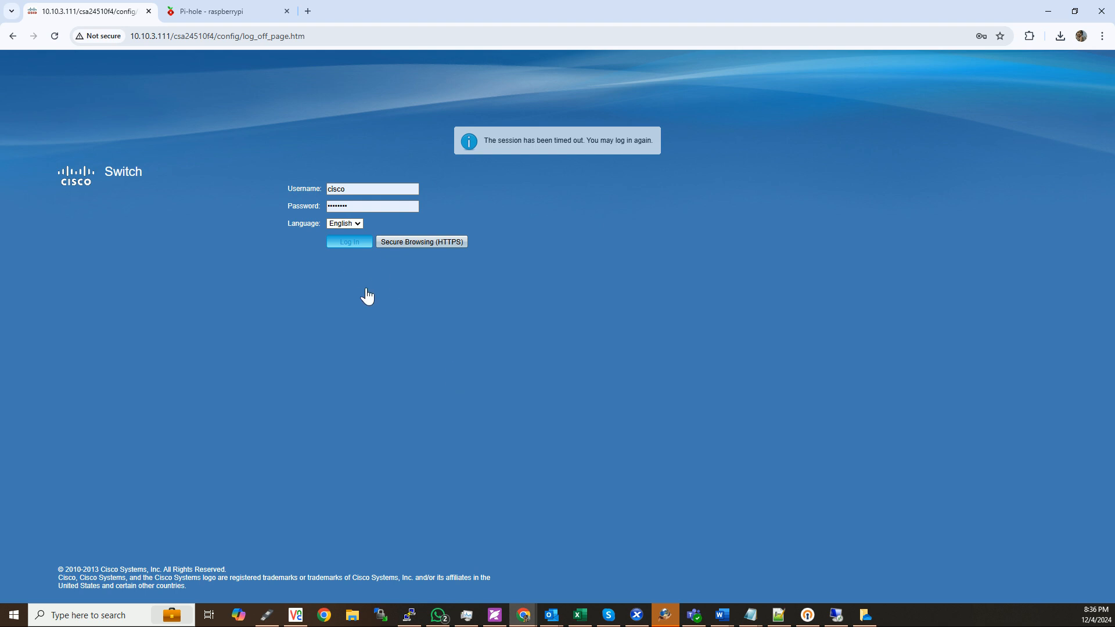
pyautogui.click(55, 36)
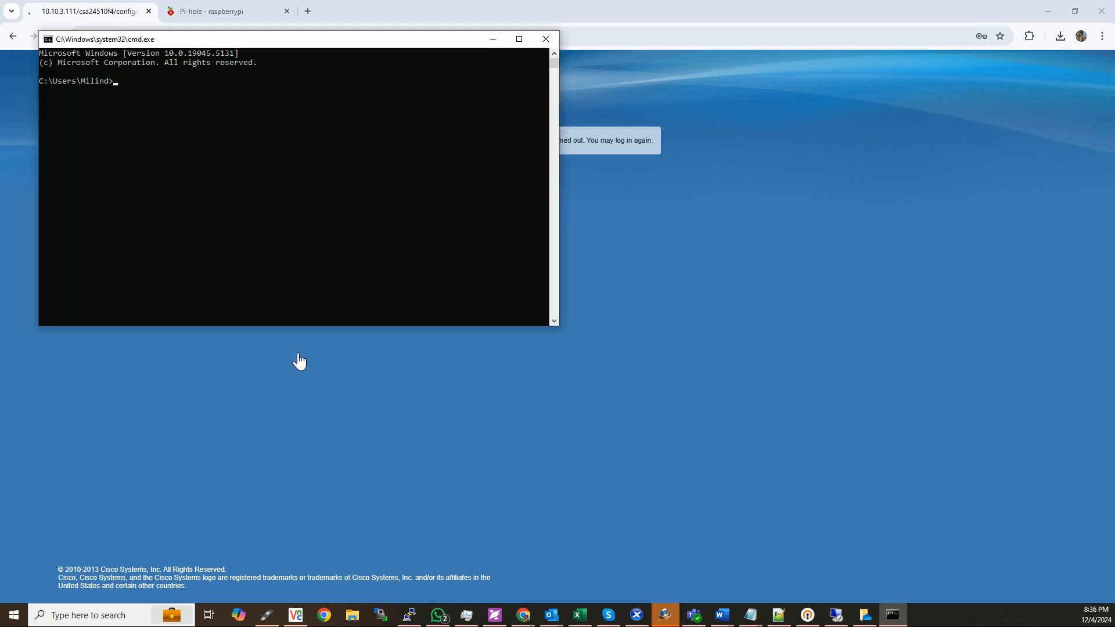
# Ping the switch at 10.10.3.111 from the Command Prompt, restart it as a continuous ping with -t, and minimize that window.
pyautogui.write('ping 10.10.3.111')
pyautogui.press('Return')
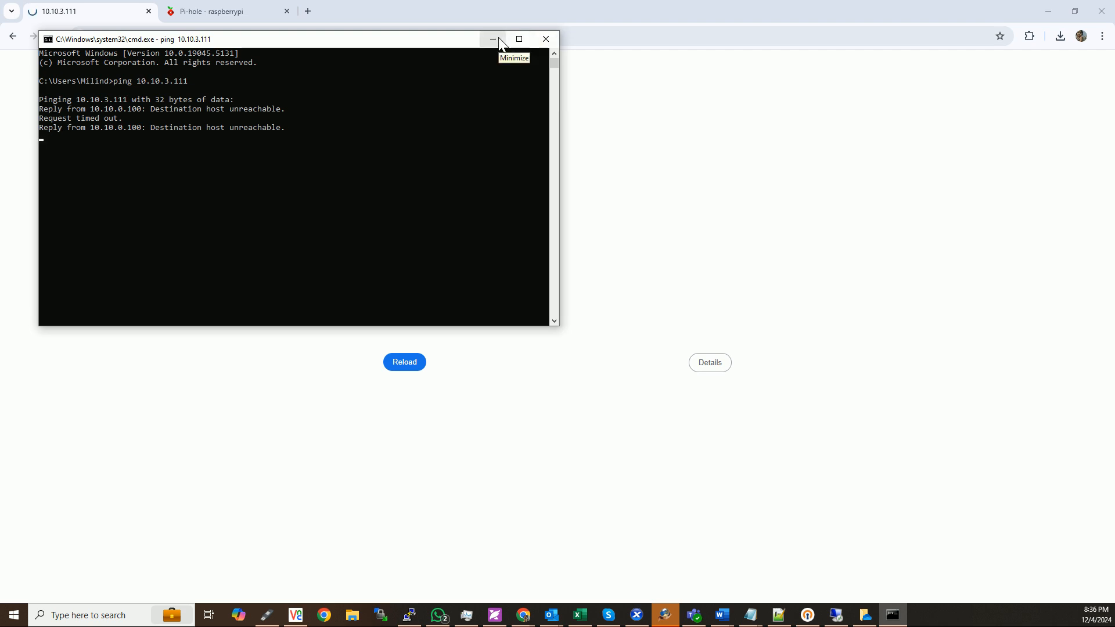
pyautogui.hotkey('ctrl', 'c')
pyautogui.press('Up')
pyautogui.write('-t')
pyautogui.press('Return')
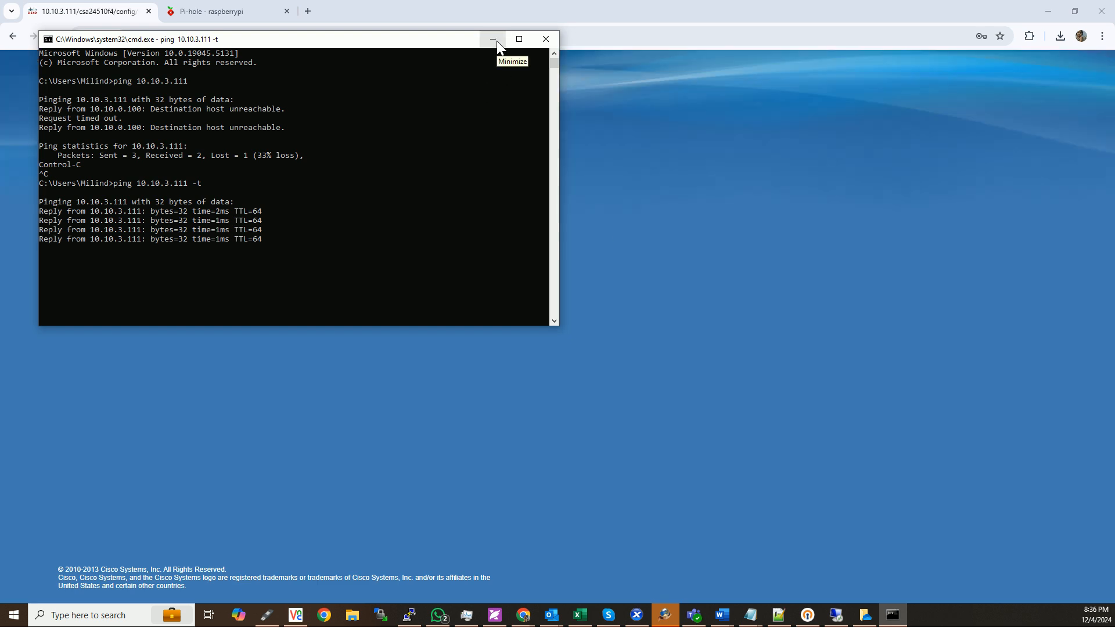
pyautogui.click(493, 39)
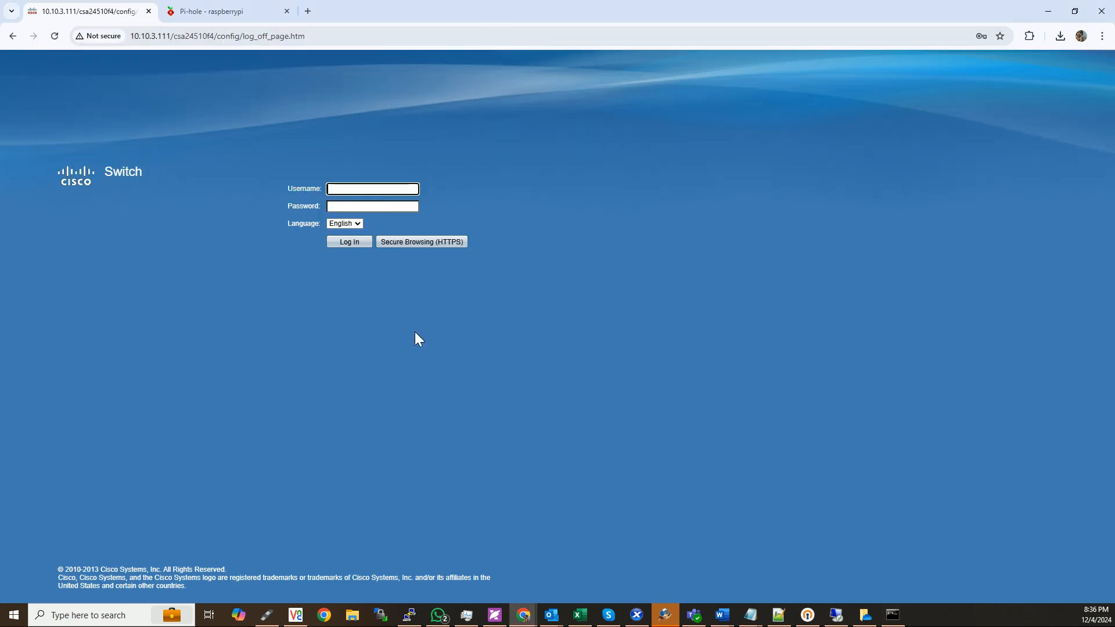
# Log in to the Cisco switch with the saved username and password.
pyautogui.click(396, 190)
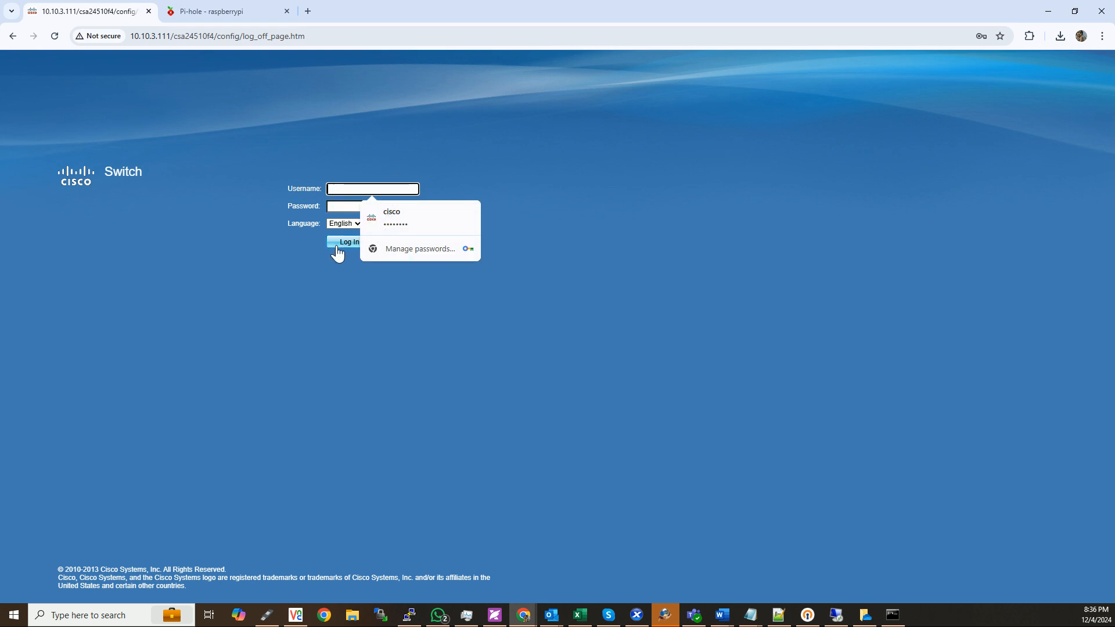
pyautogui.click(337, 244)
pyautogui.click(358, 190)
pyautogui.click(395, 218)
pyautogui.click(351, 240)
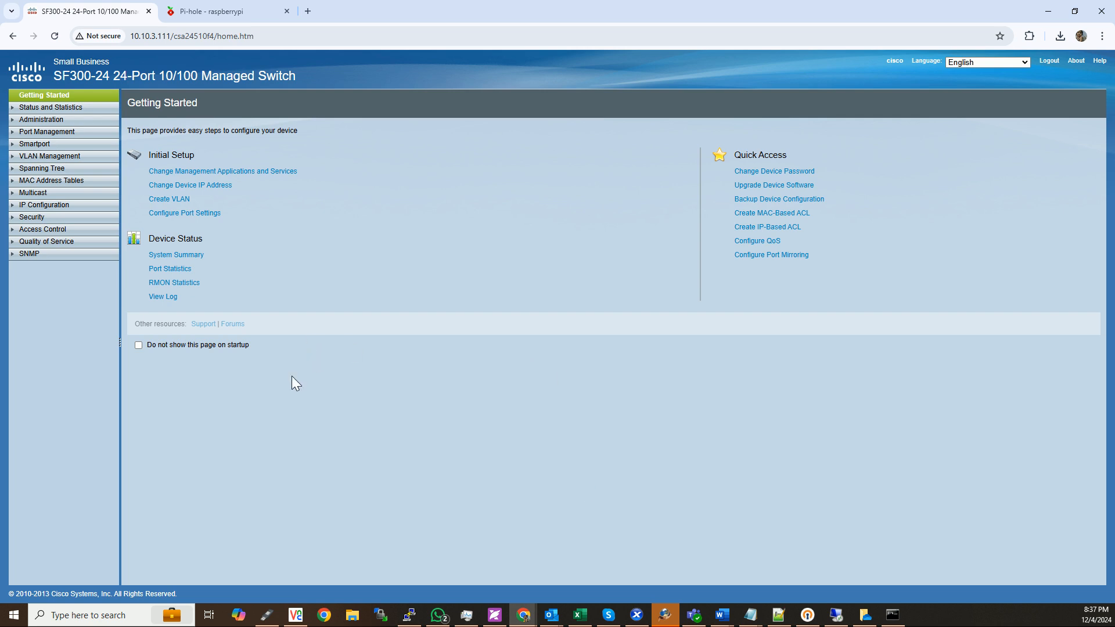
# Open the switch's RADIUS security settings and review the default retries, reply timeout and dead time.
pyautogui.click(13, 219)
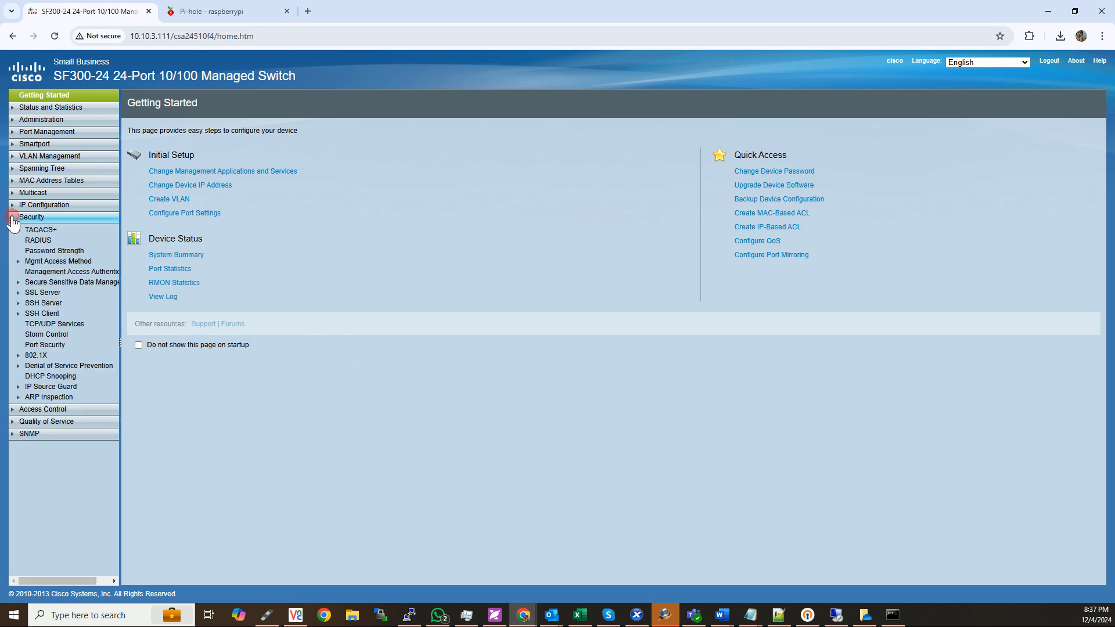
pyautogui.click(38, 240)
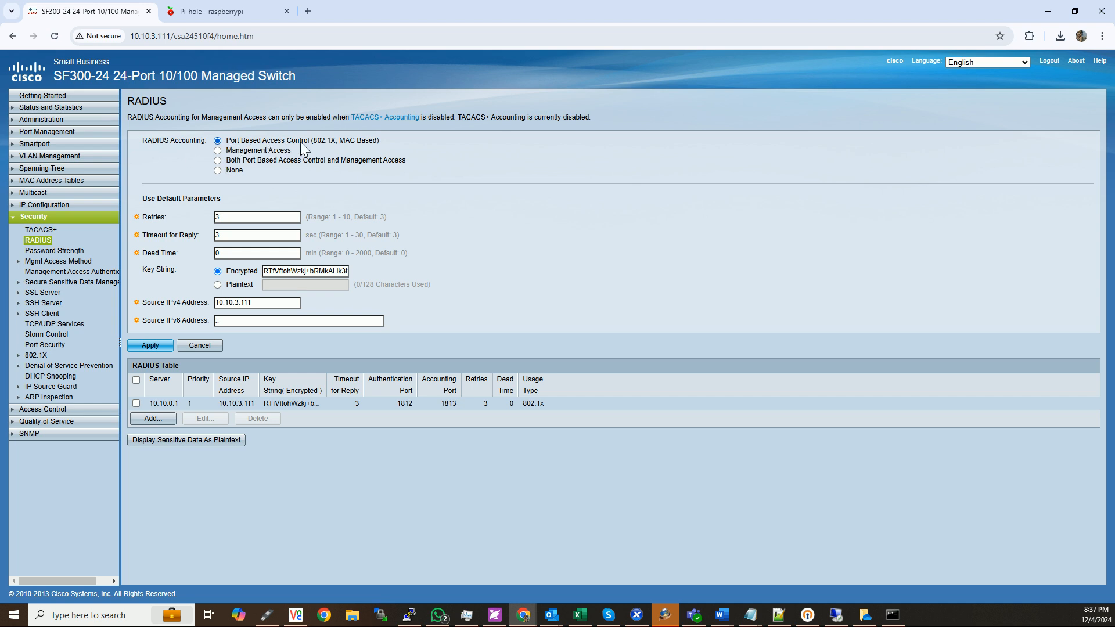
pyautogui.doubleClick(234, 218)
pyautogui.doubleClick(234, 235)
pyautogui.doubleClick(234, 254)
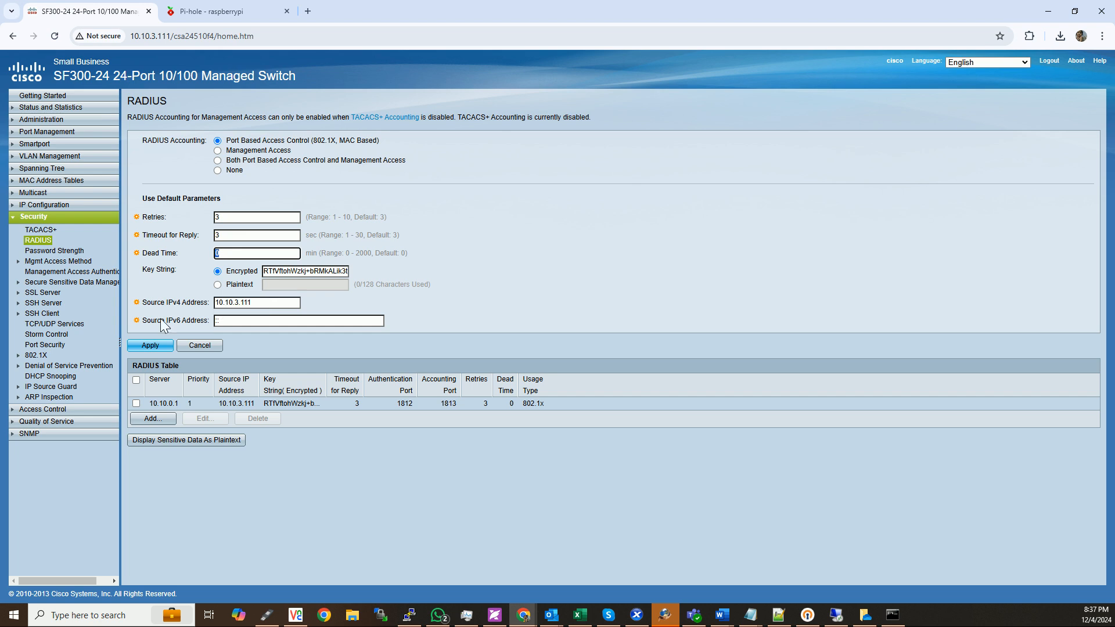
# Fill in a new RADIUS server entry with IP address 10.10.0.1, priority 1 and usage type 802.1x, and close it without applying.
pyautogui.click(169, 430)
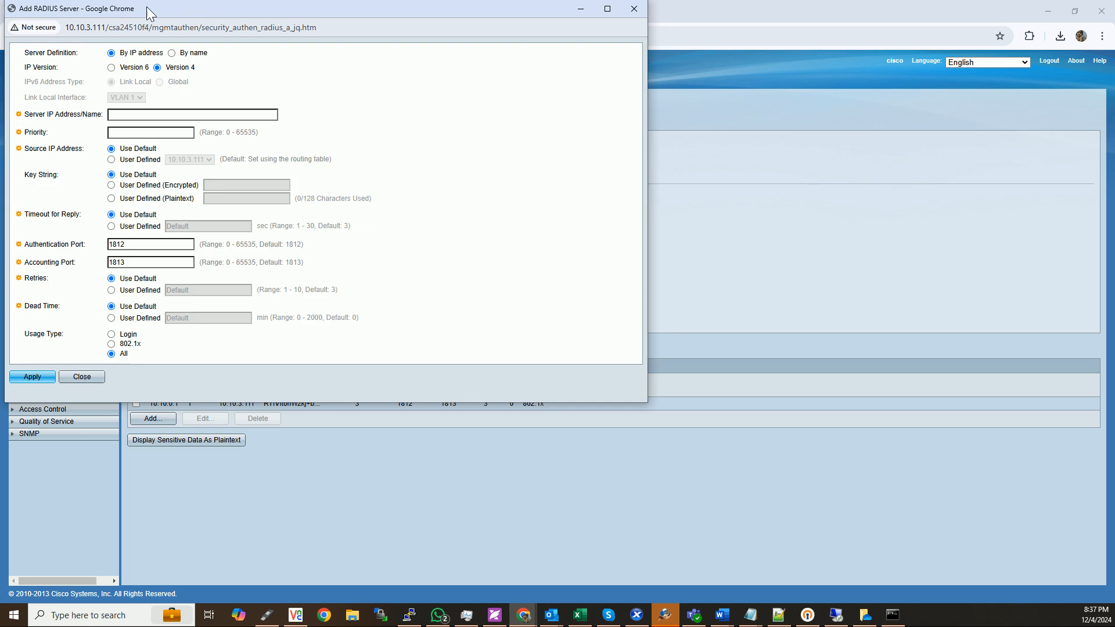
pyautogui.moveTo(199, 11); pyautogui.dragTo(346, 128)
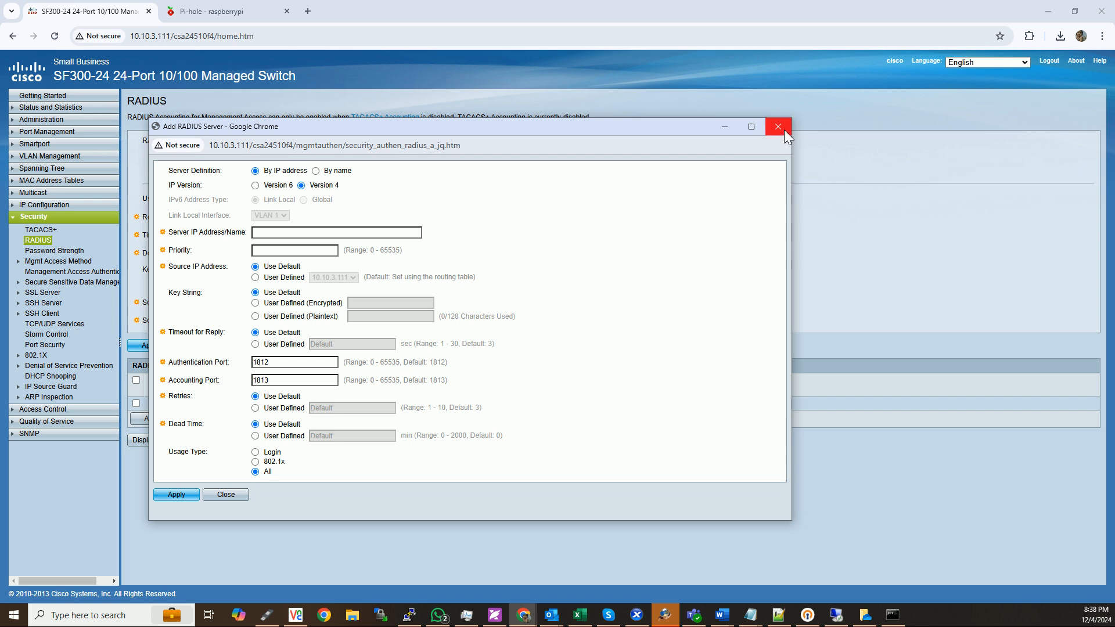
pyautogui.click(325, 232)
pyautogui.write('10.10.0.1')
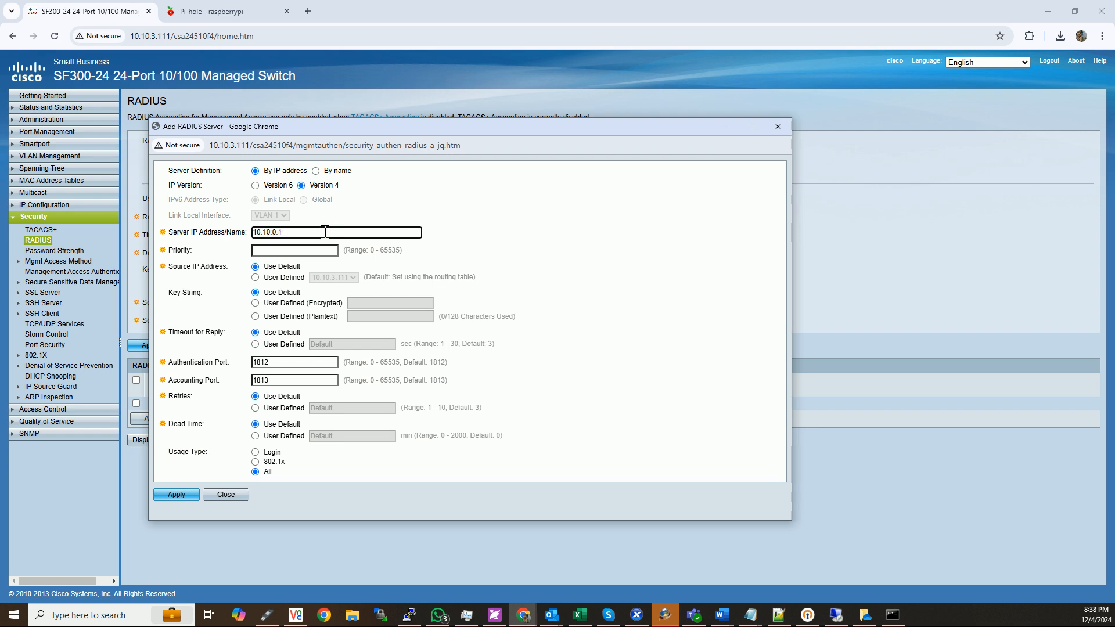
pyautogui.press('Tab')
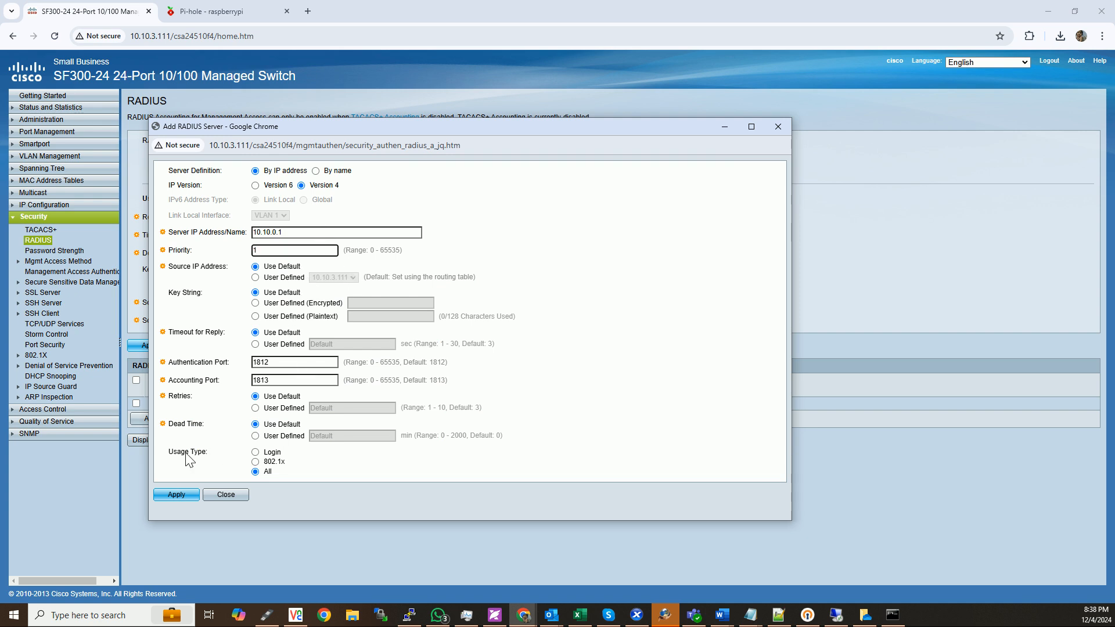
pyautogui.click(274, 462)
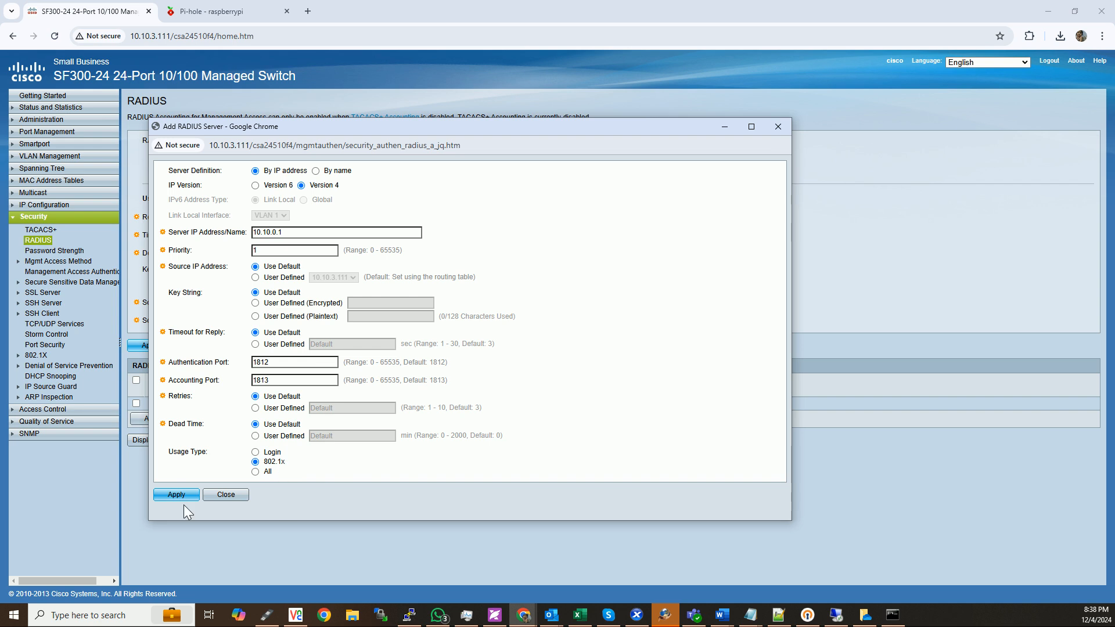
pyautogui.click(239, 498)
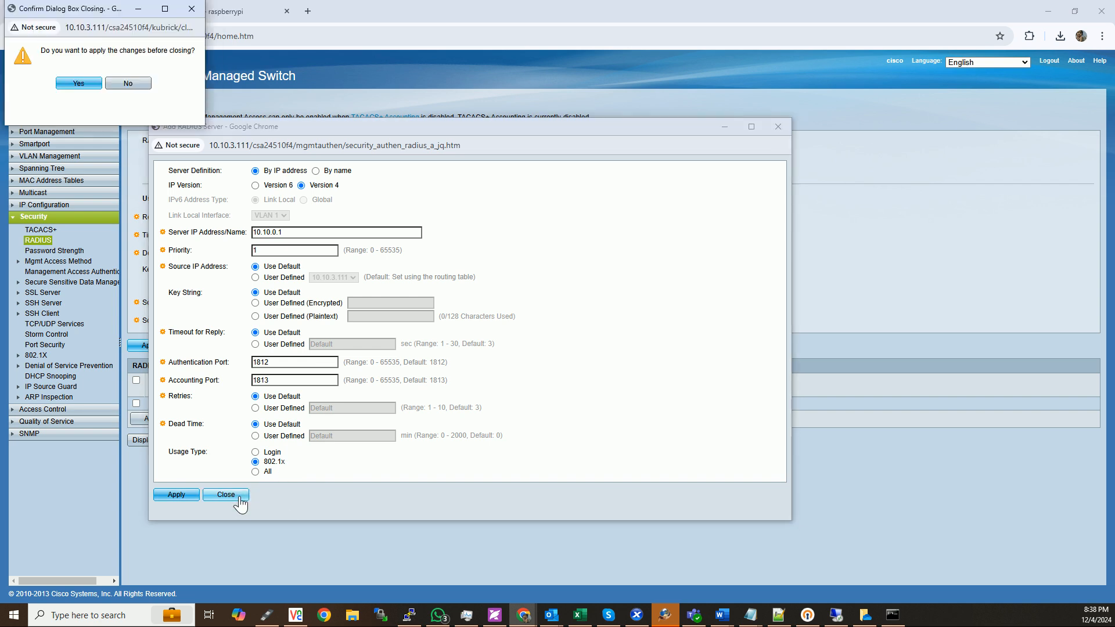
pyautogui.click(83, 83)
pyautogui.click(227, 519)
pyautogui.click(137, 82)
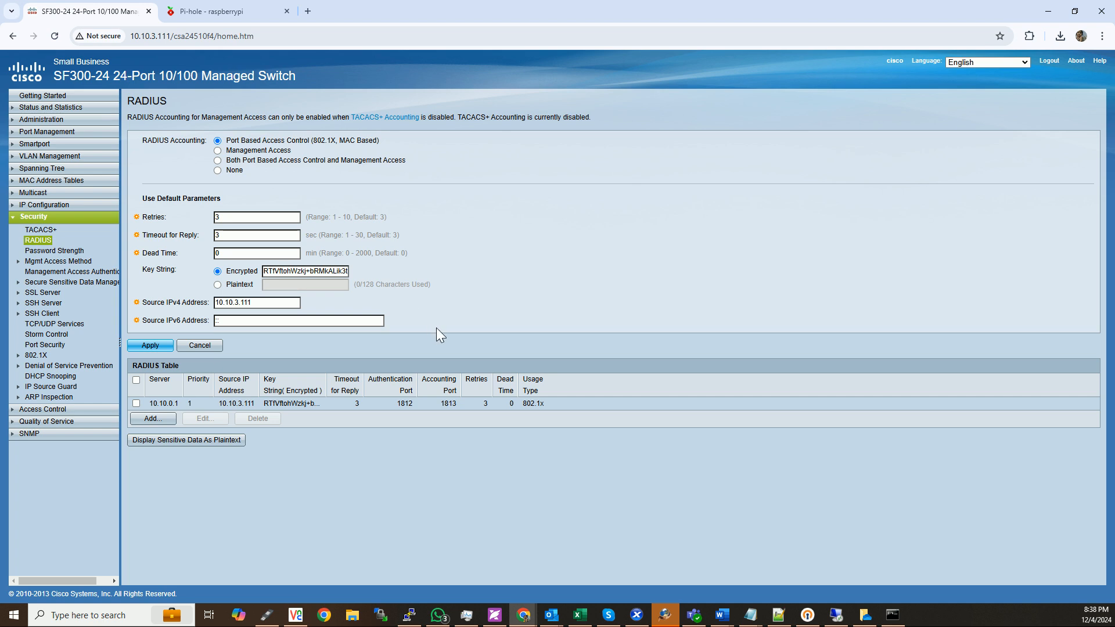
# Open the 802.1X port authentication table and review the settings of port FE1.
pyautogui.click(18, 356)
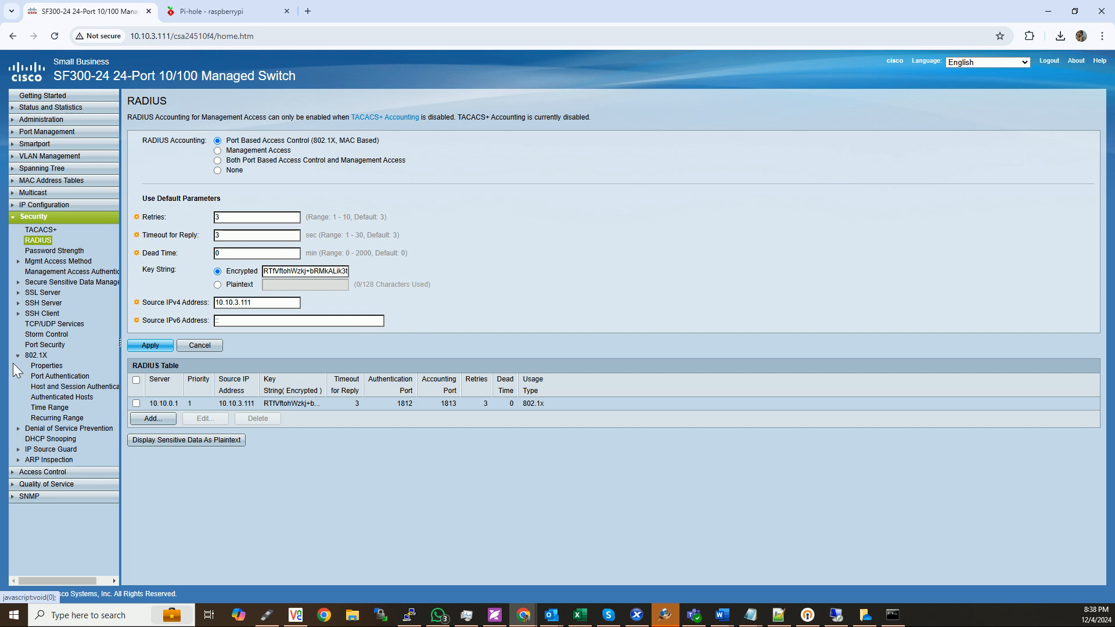
pyautogui.click(49, 377)
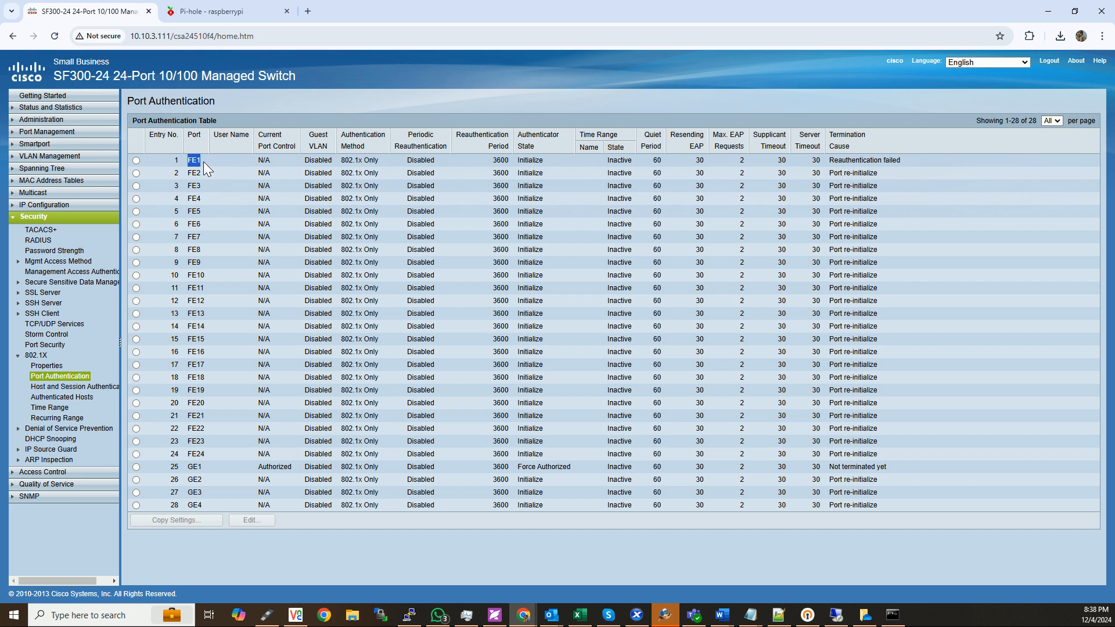
pyautogui.moveTo(248, 160); pyautogui.dragTo(453, 165)
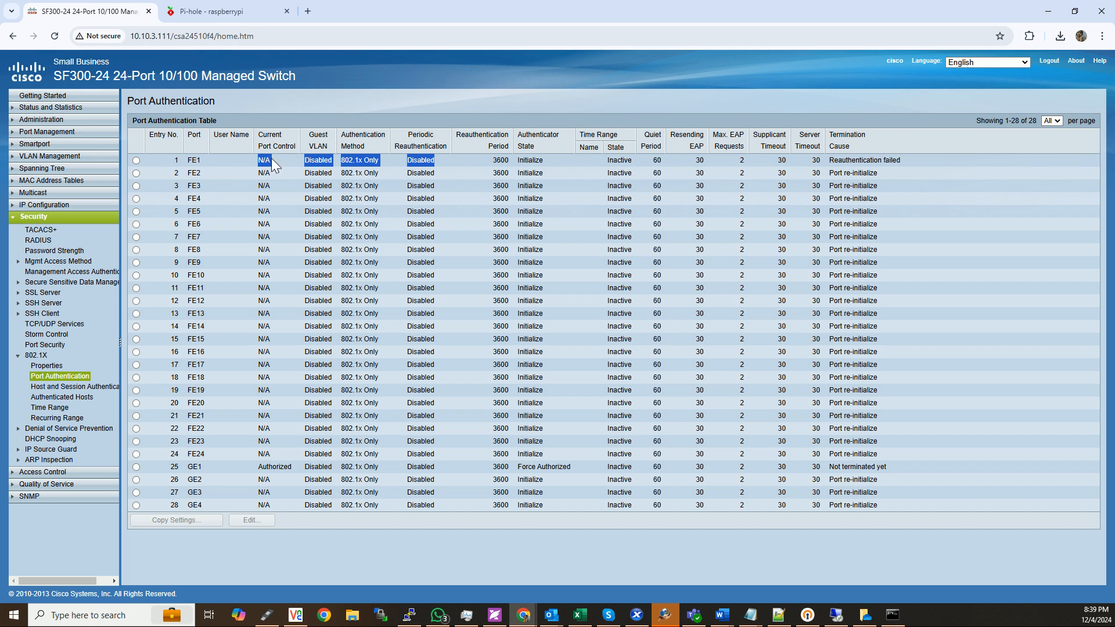
pyautogui.click(232, 163)
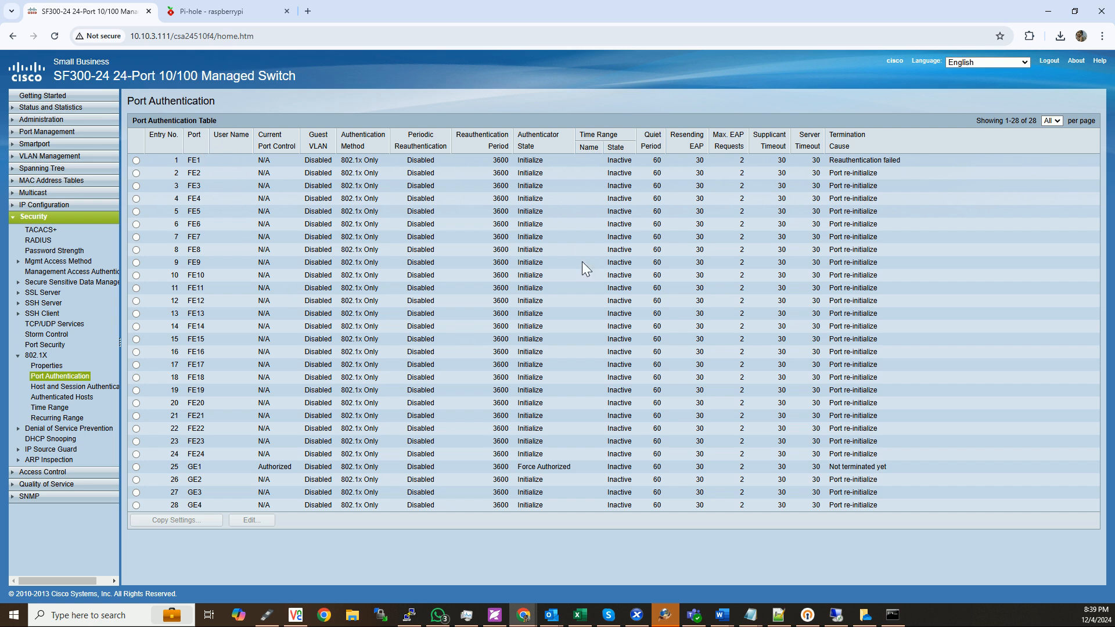
# Minimize the browser and switch to the Remote Desktop session of the server 10.10.0.1.
pyautogui.click(1047, 11)
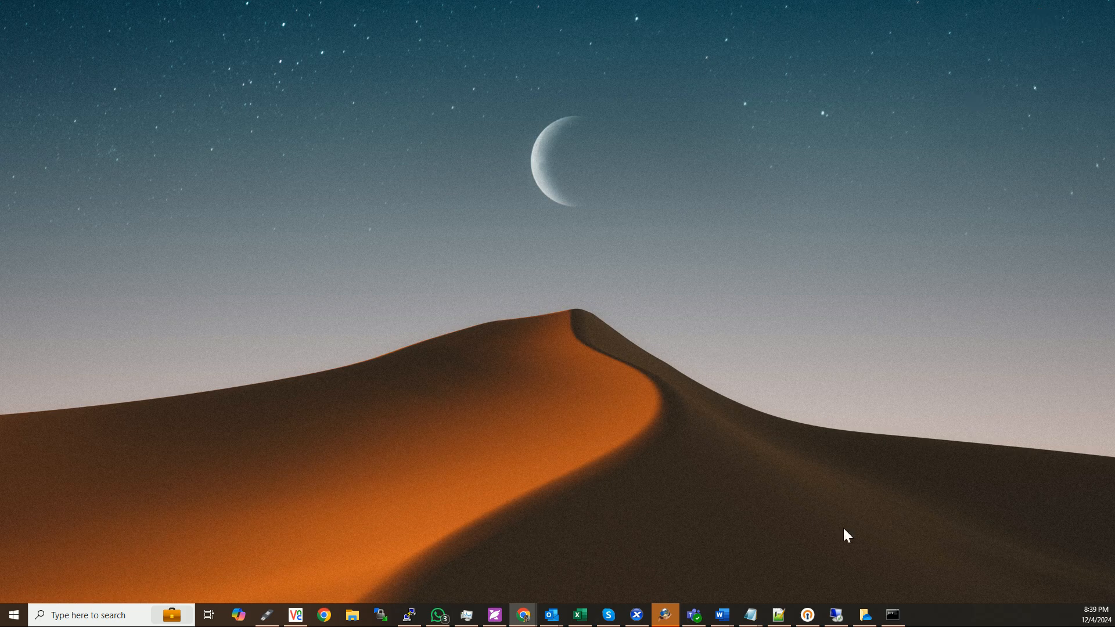
pyautogui.click(835, 616)
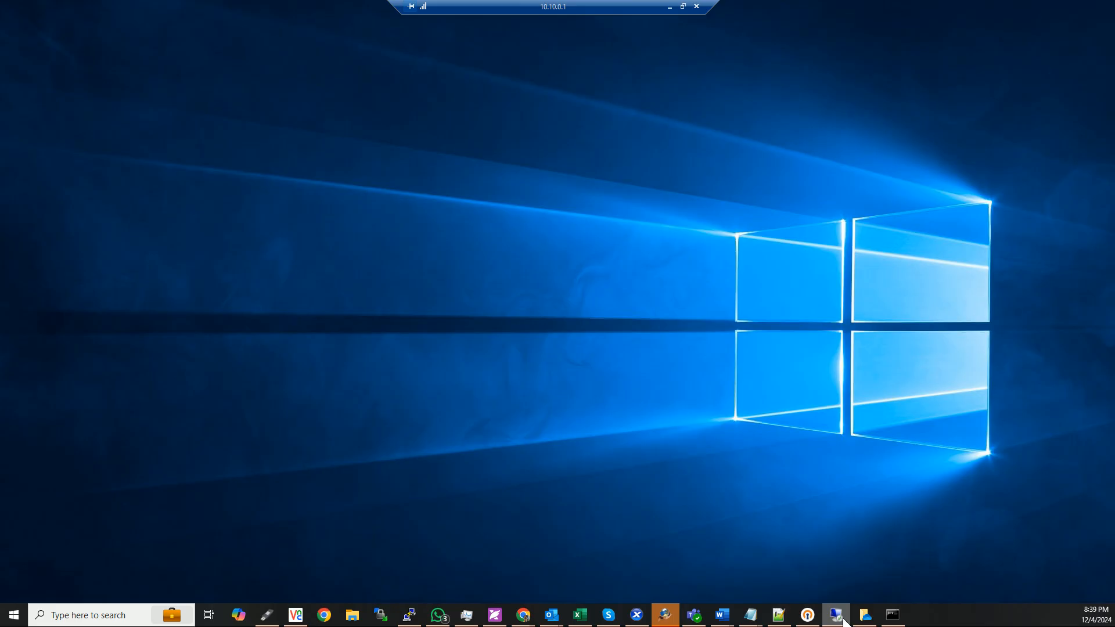
pyautogui.rightClick(347, 111)
pyautogui.click(382, 148)
pyautogui.click(14, 615)
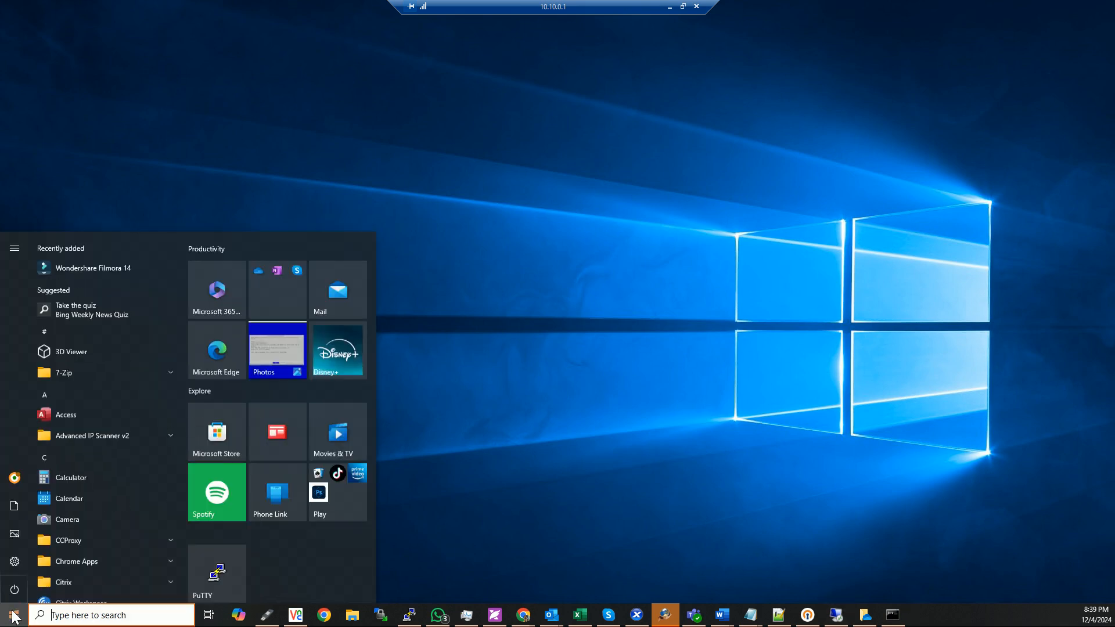
pyautogui.click(572, 331)
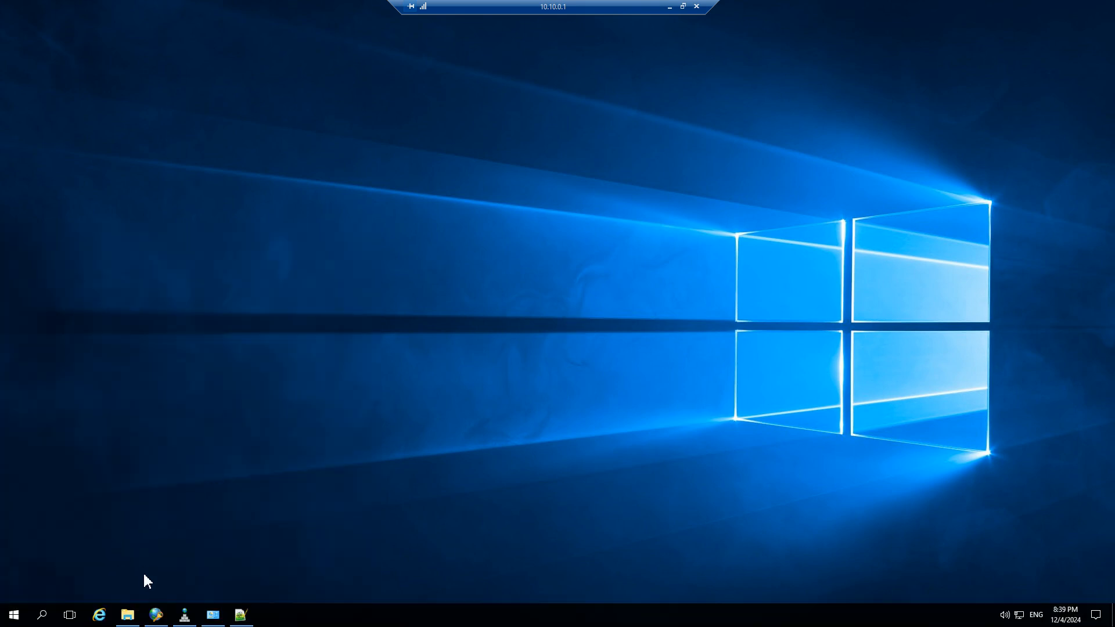
# Bring up Network Policy Server and show its list of RADIUS clients.
pyautogui.click(156, 615)
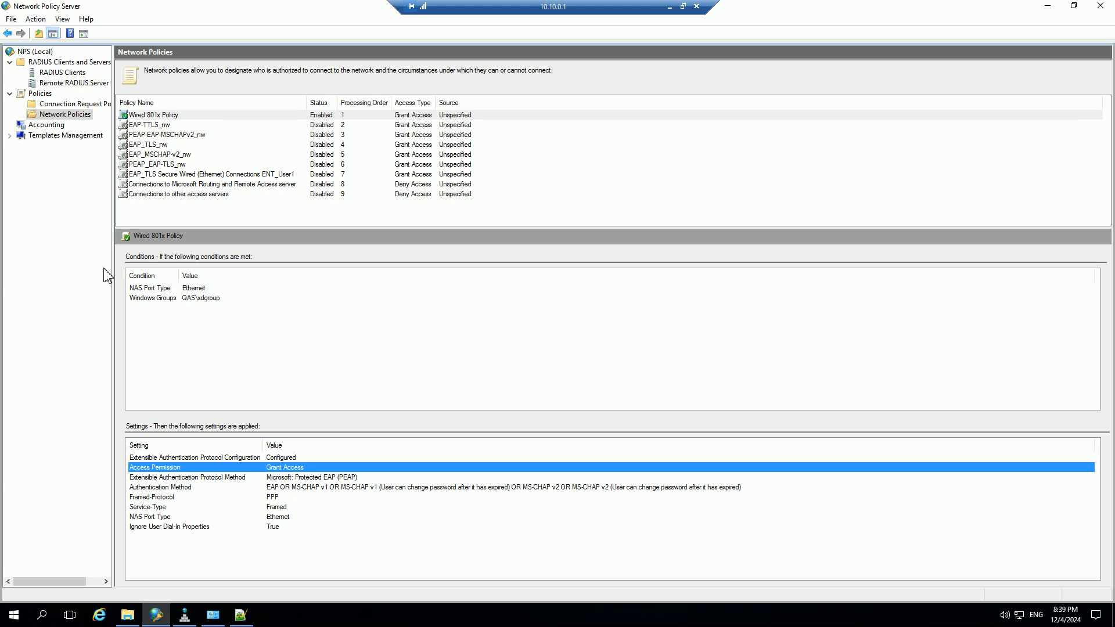
pyautogui.click(53, 71)
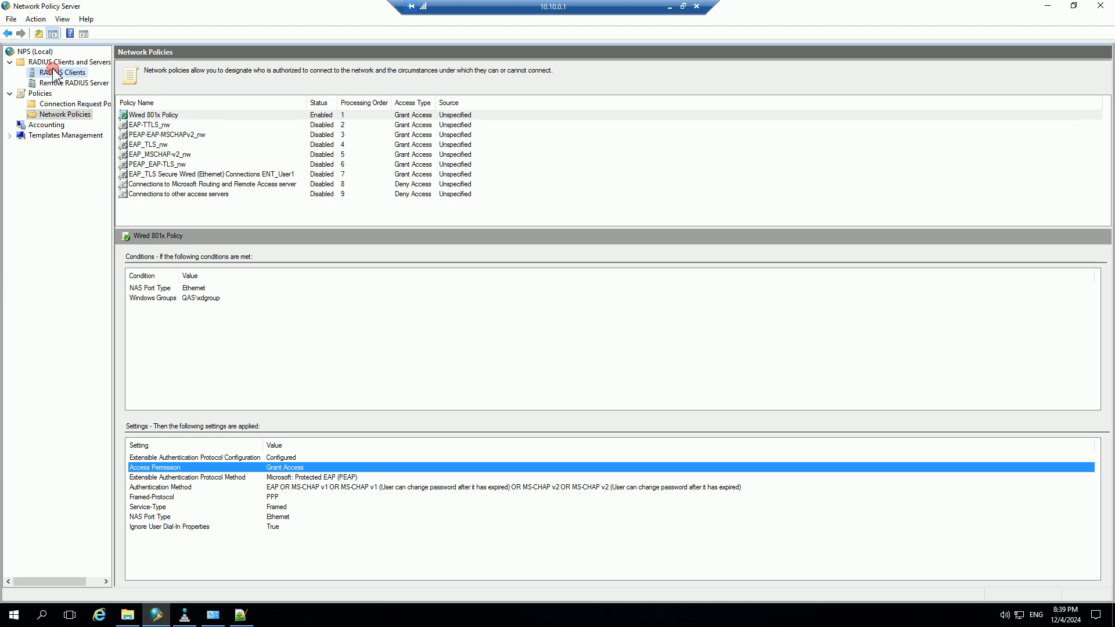
pyautogui.click(55, 62)
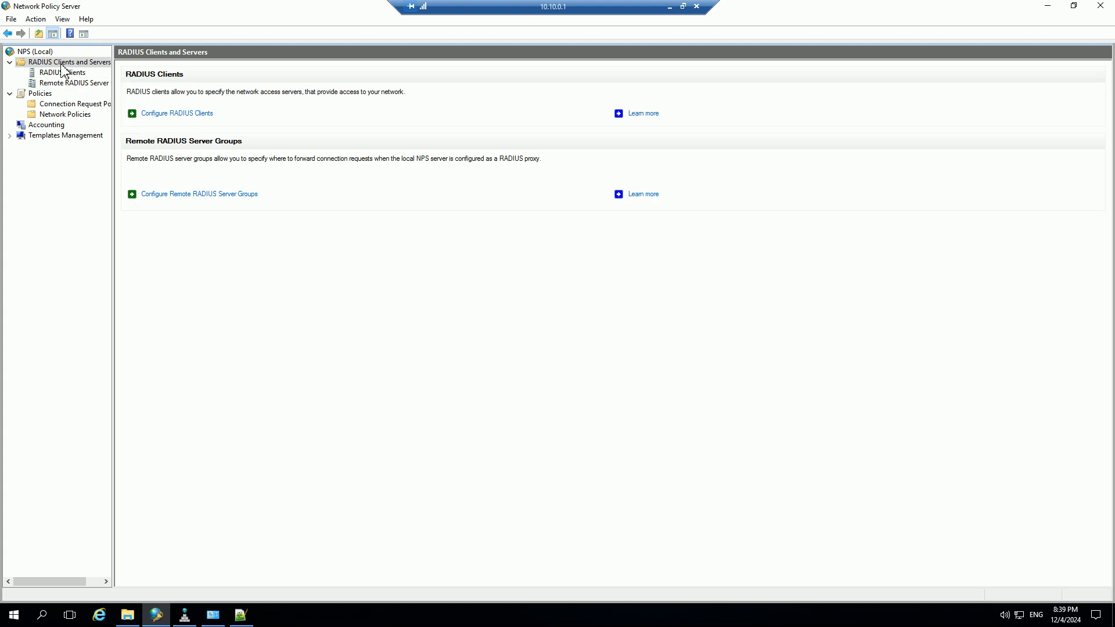
pyautogui.click(74, 74)
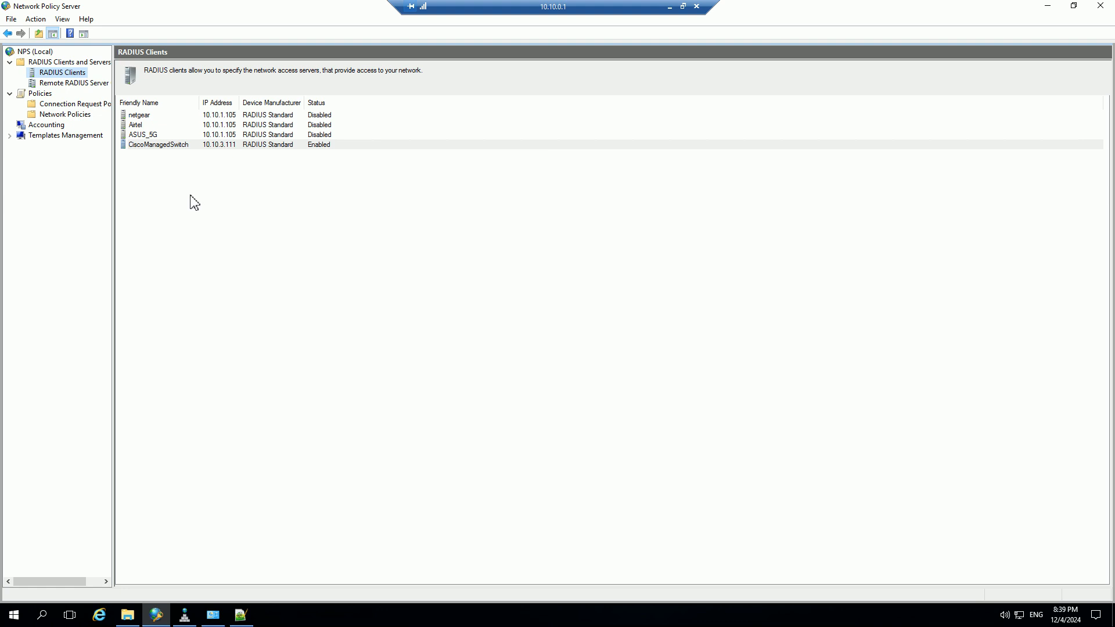
# Open the properties of the CiscoManagedSwitch RADIUS client and move the dialog aside to review its settings.
pyautogui.click(162, 147)
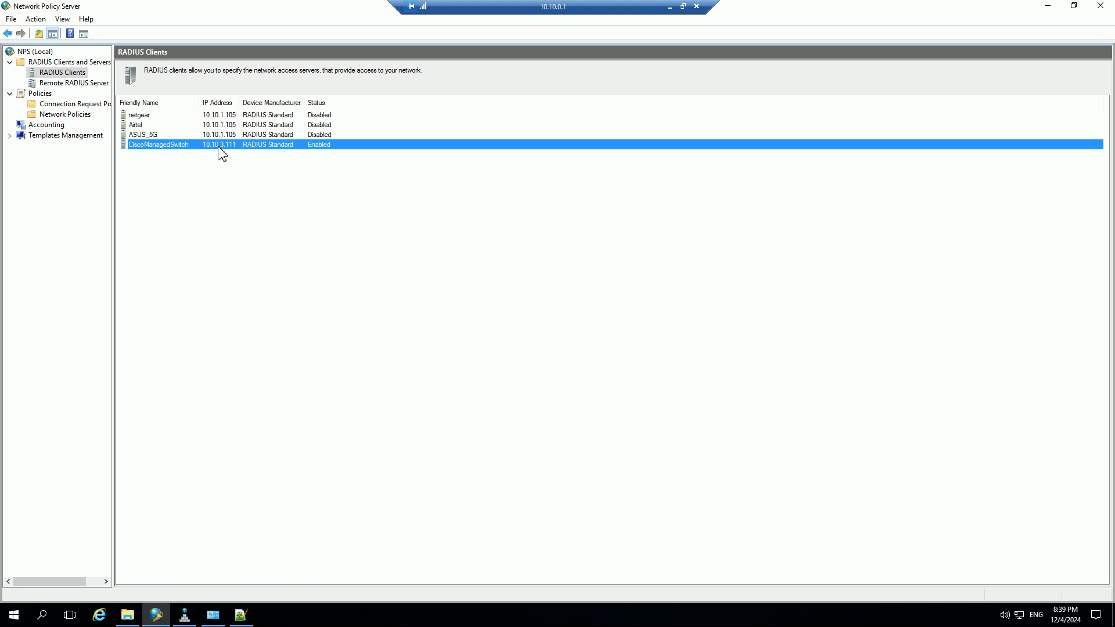
pyautogui.click(213, 180)
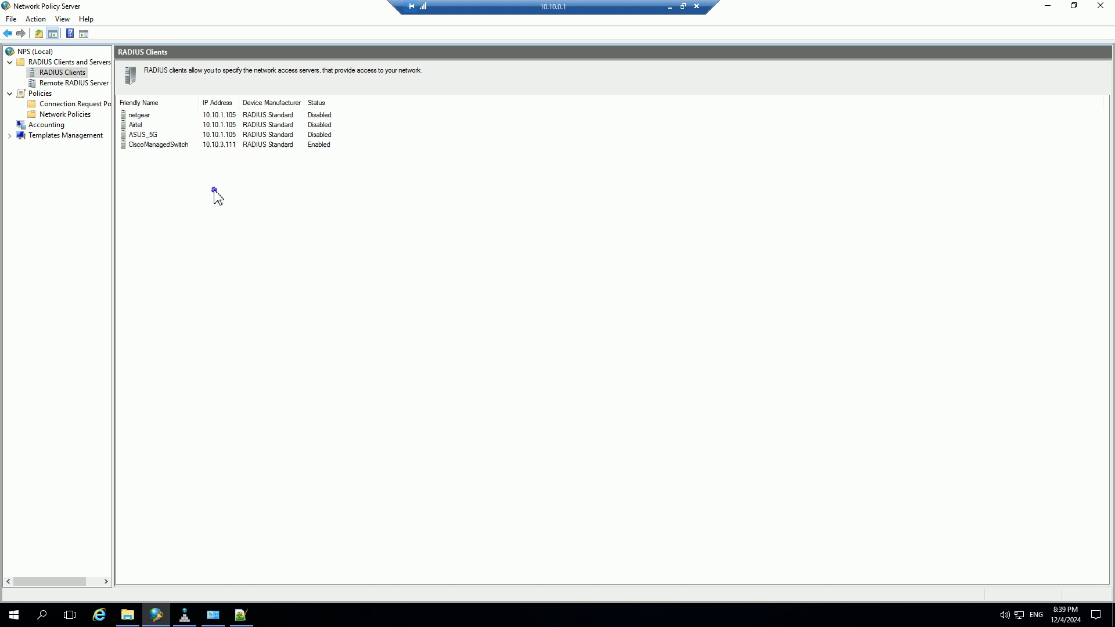
pyautogui.doubleClick(171, 150)
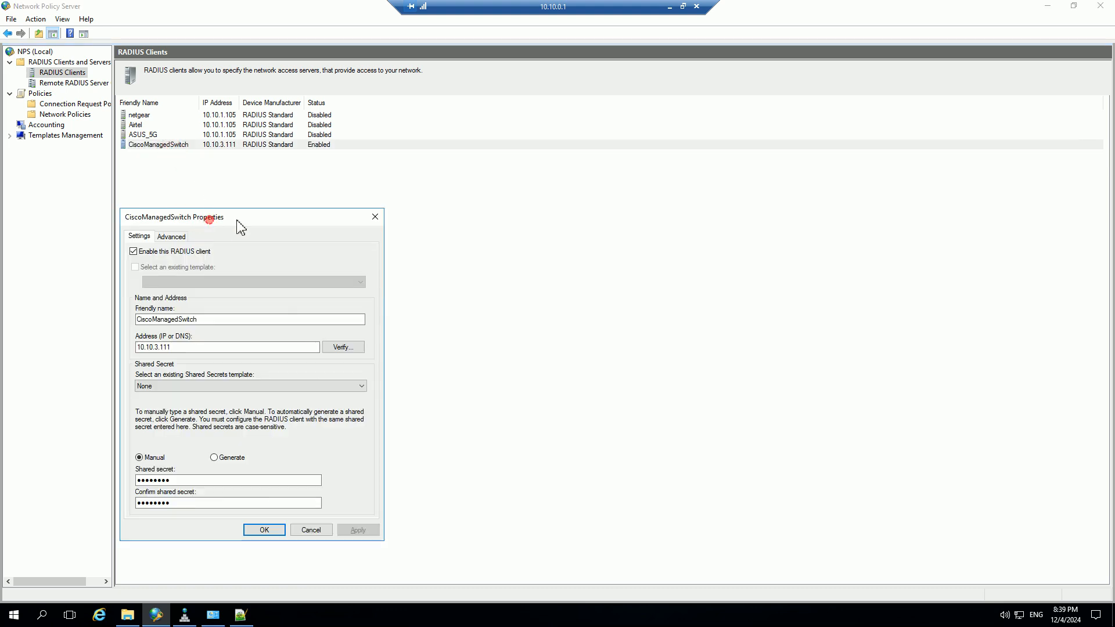
pyautogui.moveTo(237, 221); pyautogui.dragTo(370, 215)
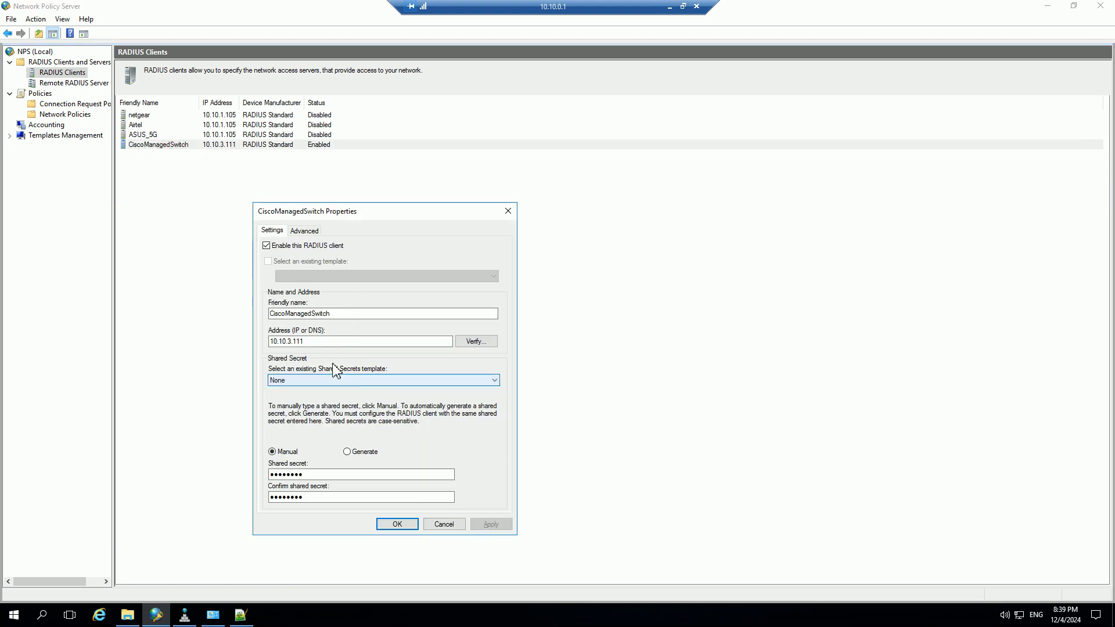
# Highlight the IP address and the shared secret of the CiscoManagedSwitch RADIUS client to review them.
pyautogui.moveTo(325, 346); pyautogui.dragTo(228, 344)
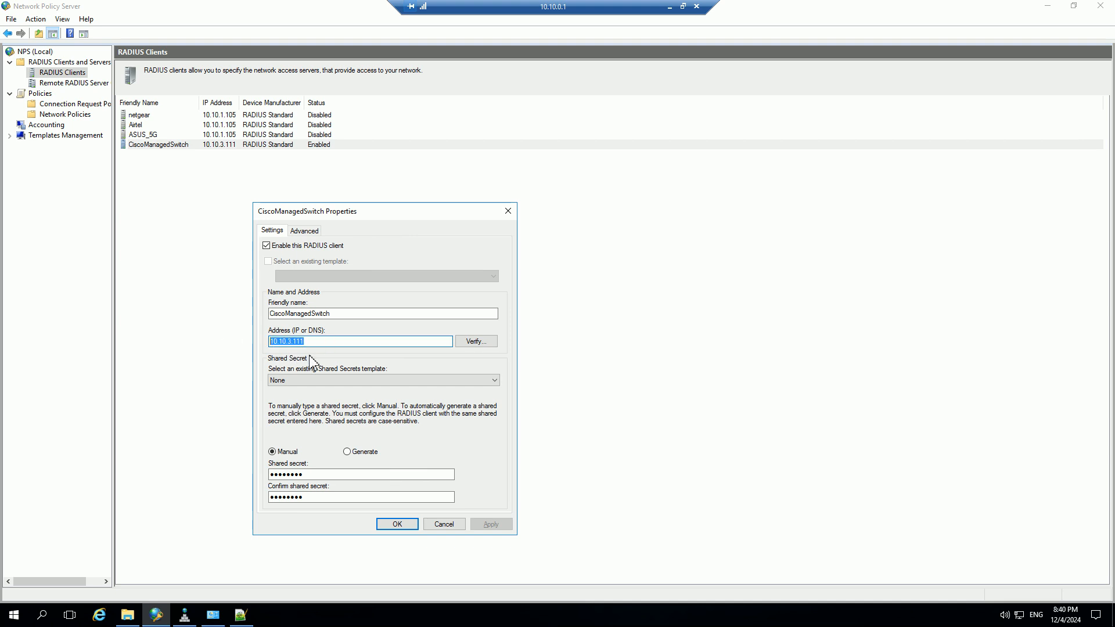
pyautogui.moveTo(323, 474); pyautogui.dragTo(259, 486)
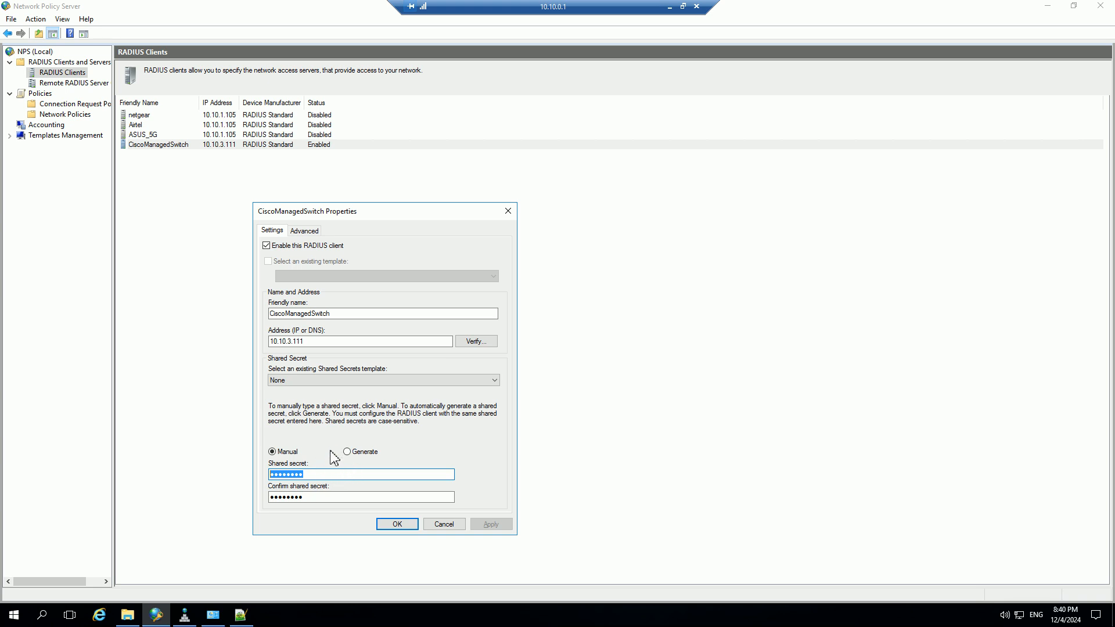
# Switch to the Cisco switch's page in Google Chrome and highlight the encrypted key string in its RADIUS settings.
pyautogui.click(670, 8)
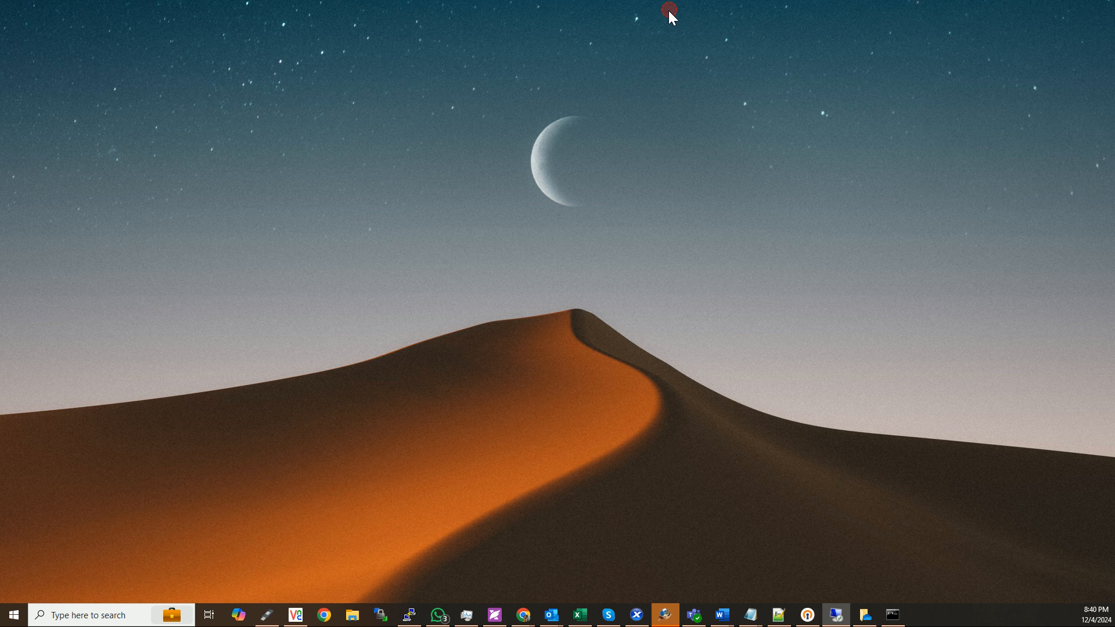
pyautogui.moveTo(528, 611)
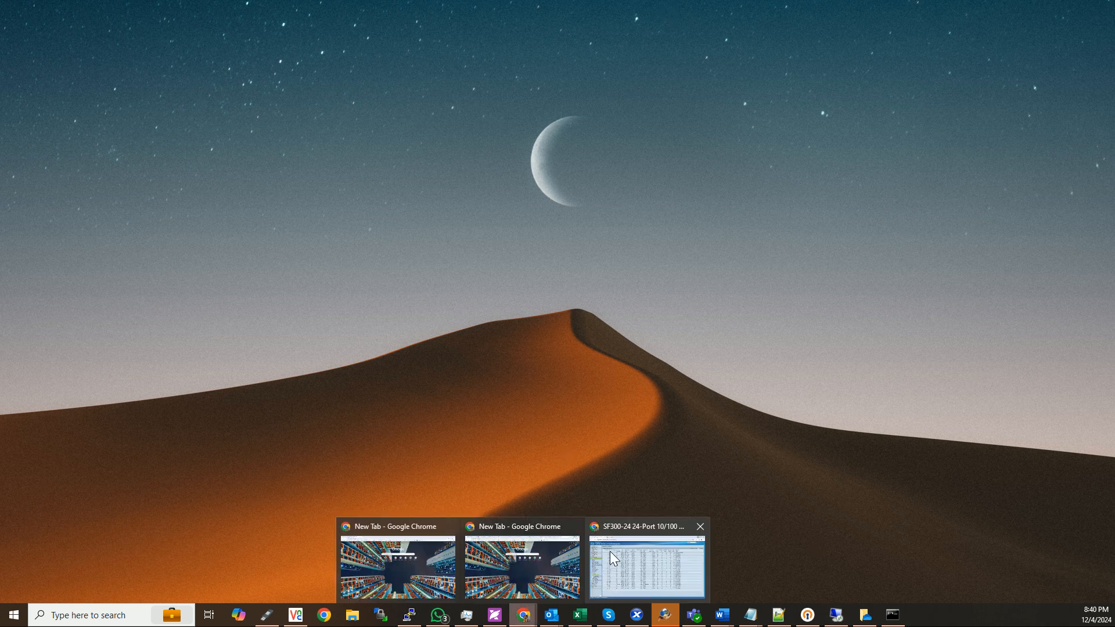
pyautogui.click(633, 566)
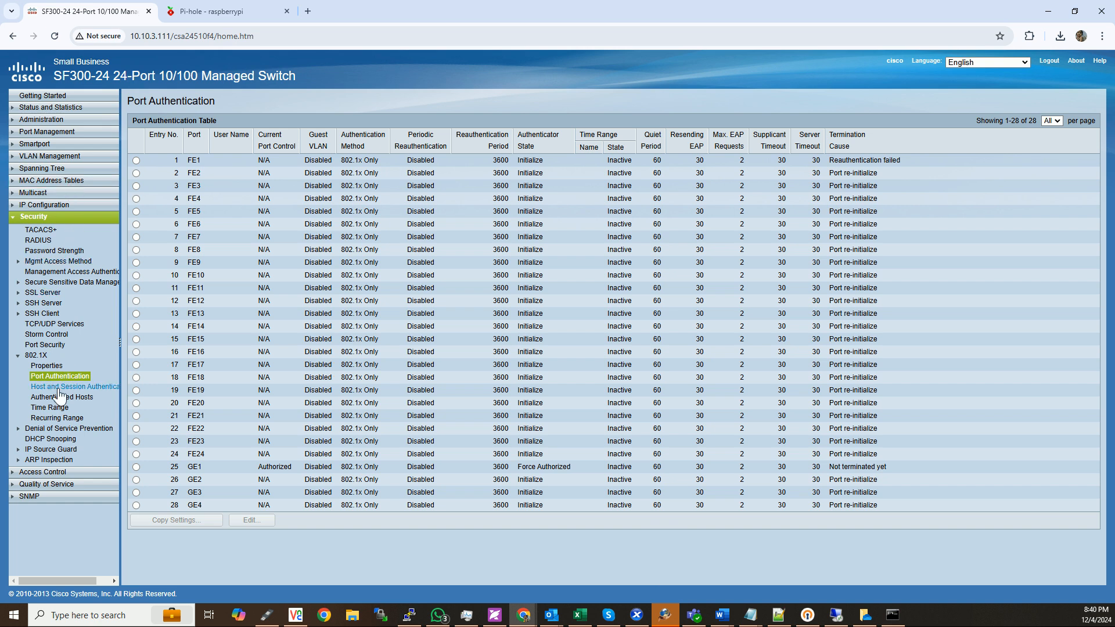
pyautogui.click(38, 240)
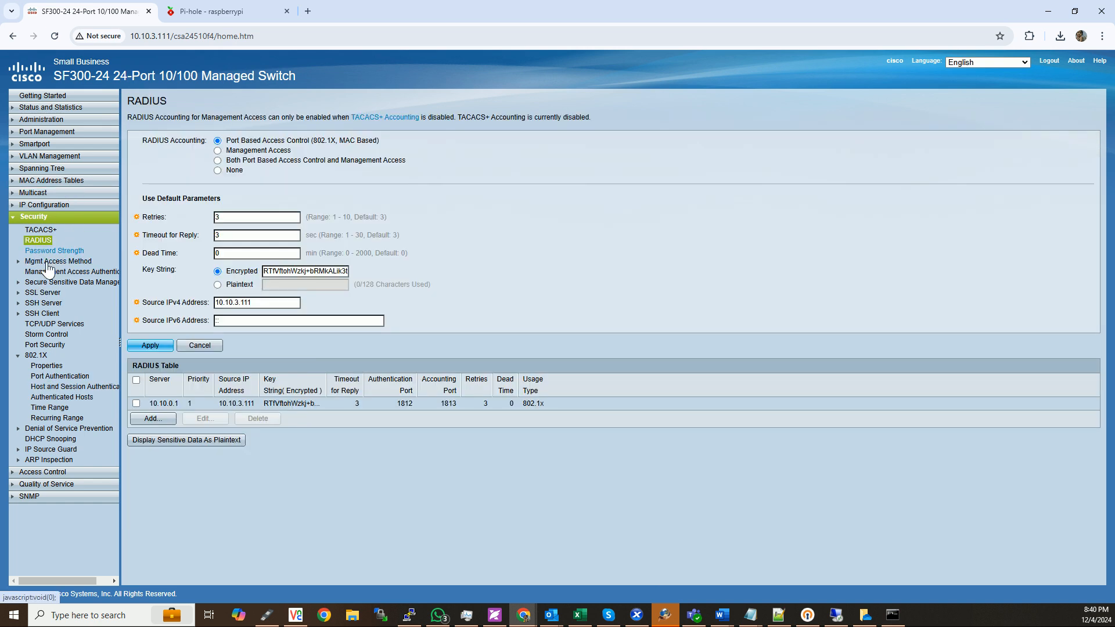
pyautogui.click(324, 271)
pyautogui.moveTo(274, 271); pyautogui.dragTo(335, 272)
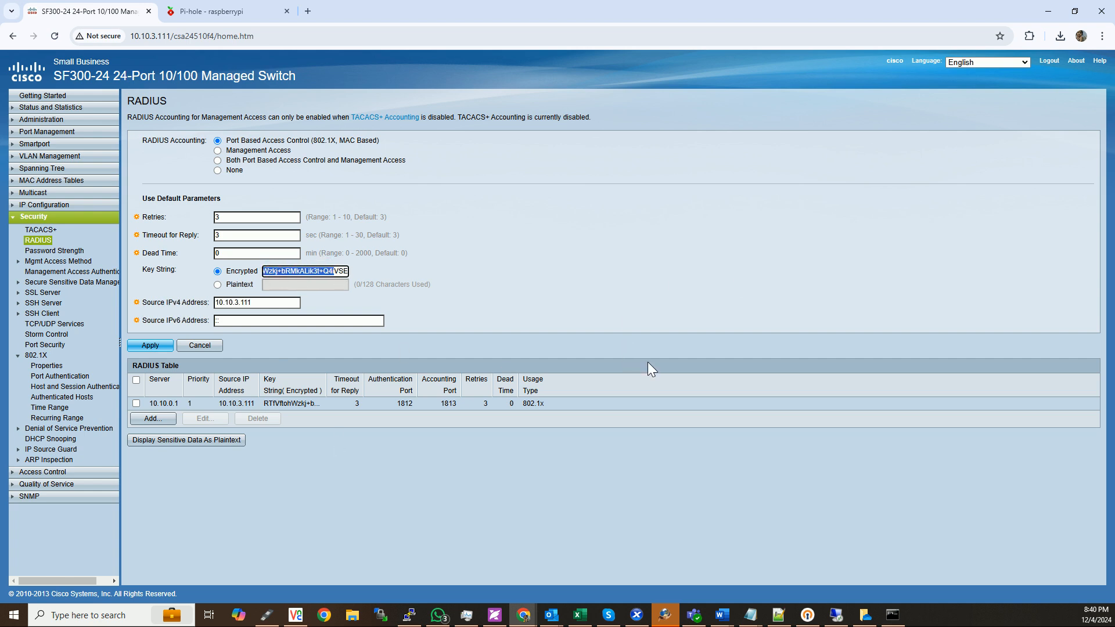
# Return to the 10.10.0.1 Remote Desktop session, review the RADIUS client's advanced settings and close its properties without changes.
pyautogui.click(1046, 11)
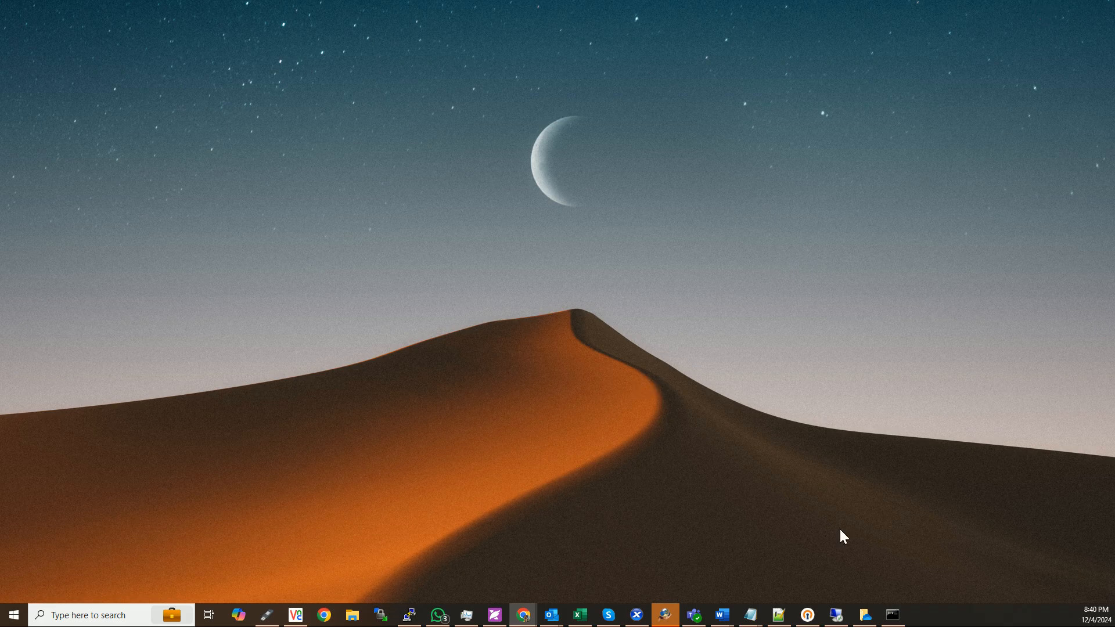
pyautogui.click(836, 614)
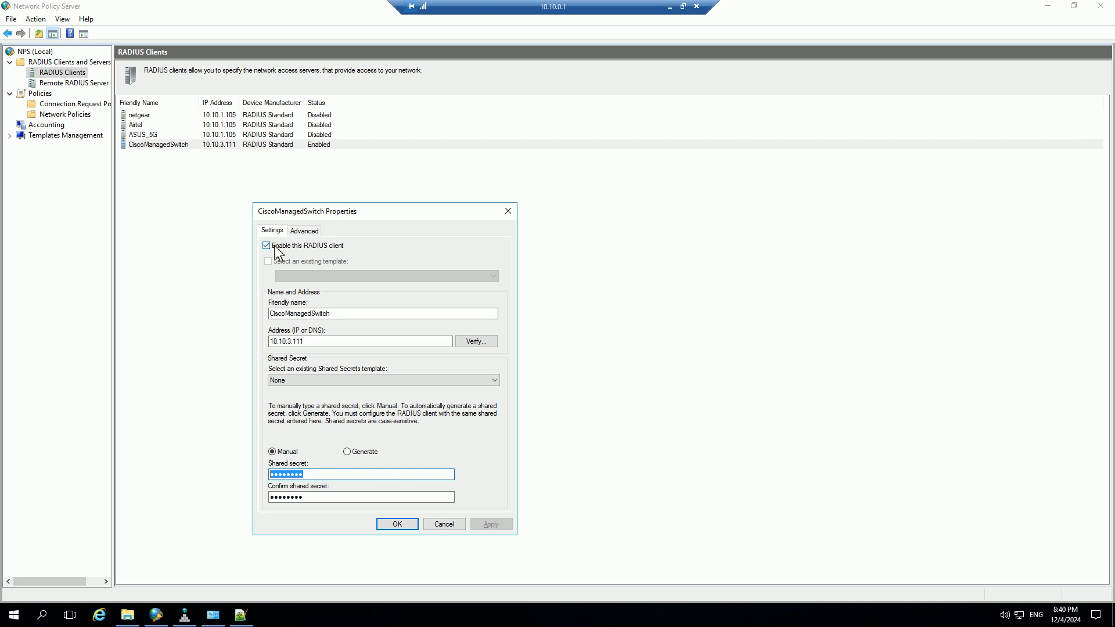
pyautogui.click(304, 232)
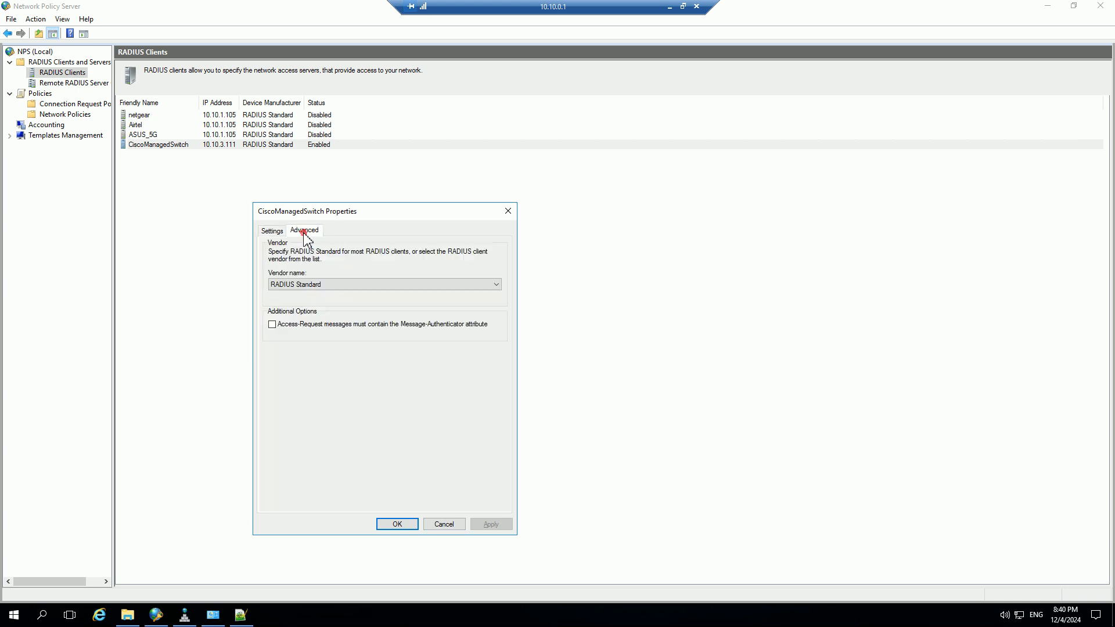
pyautogui.click(450, 527)
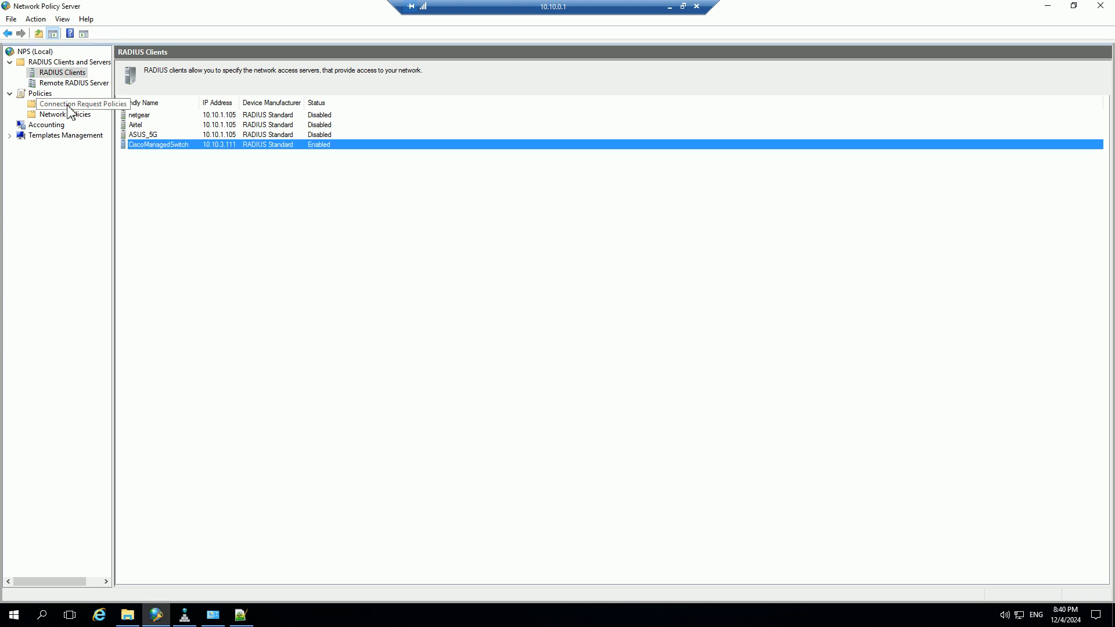
# Show the connection request policies, sort them by policy name and select Wired 801x Policy.
pyautogui.click(36, 93)
pyautogui.click(63, 104)
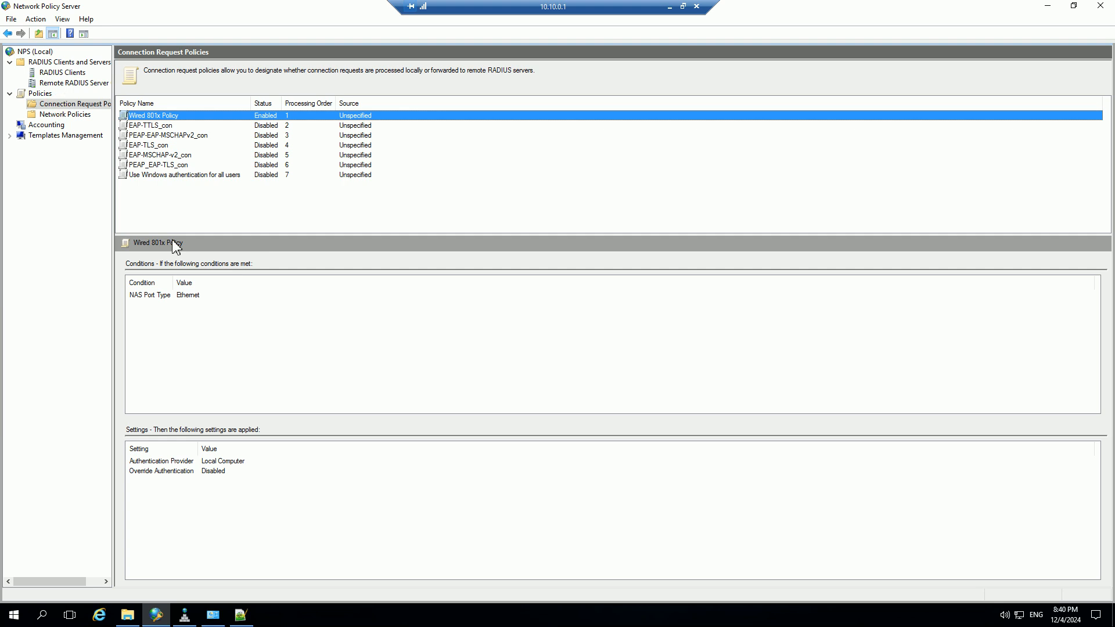
pyautogui.click(160, 117)
pyautogui.click(204, 174)
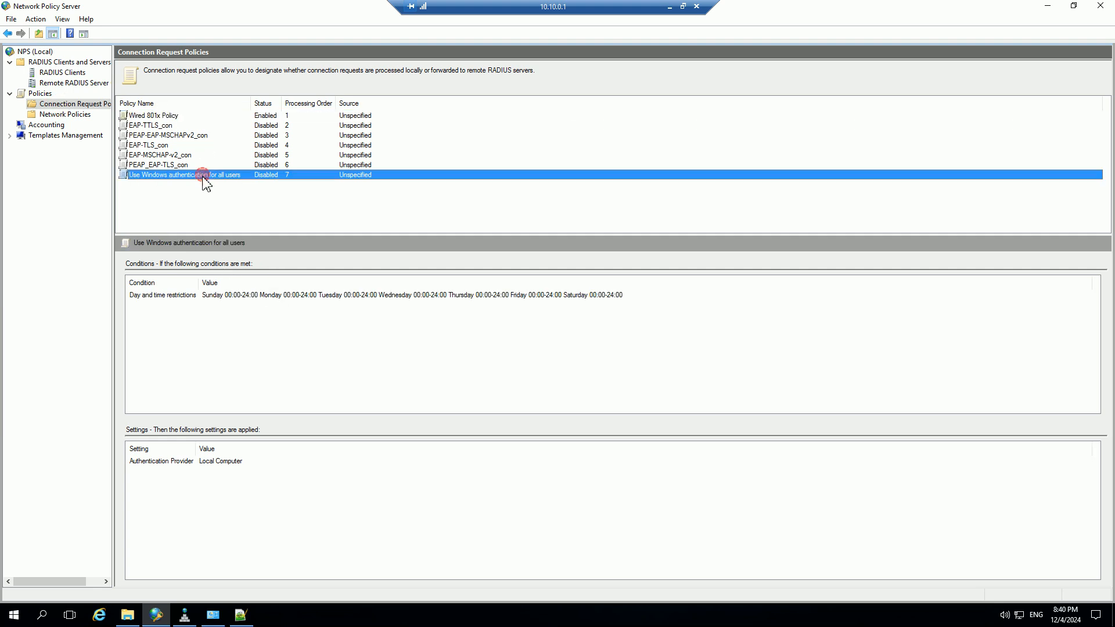
pyautogui.click(143, 103)
pyautogui.click(164, 116)
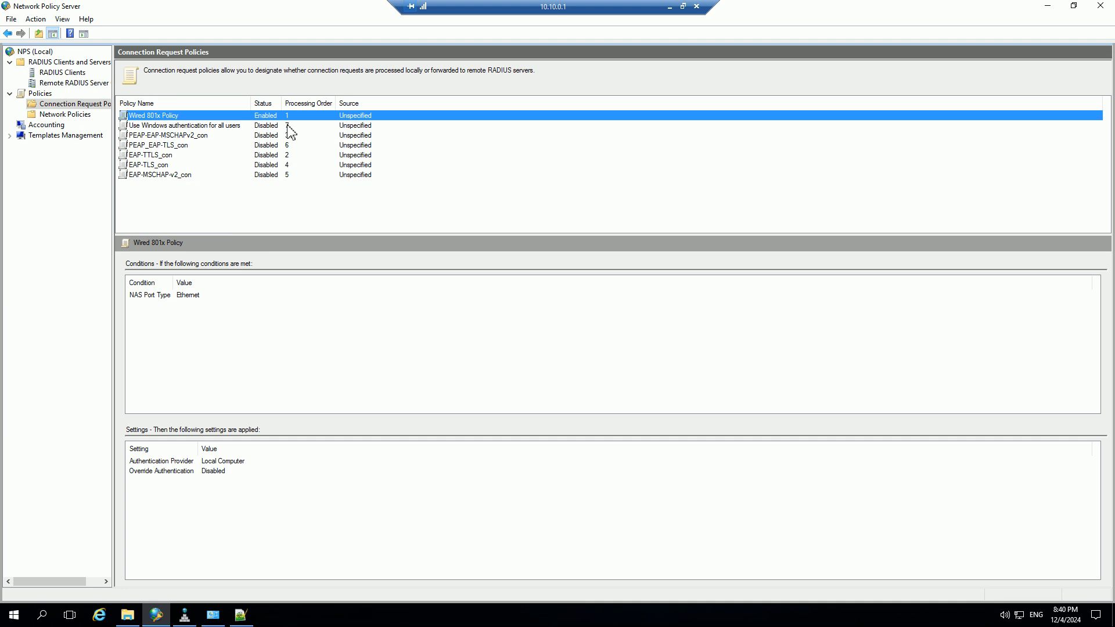
# Open the properties of the Wired 801x Policy connection request policy and review its overview, conditions and settings.
pyautogui.doubleClick(187, 115)
pyautogui.moveTo(317, 211); pyautogui.dragTo(232, 143)
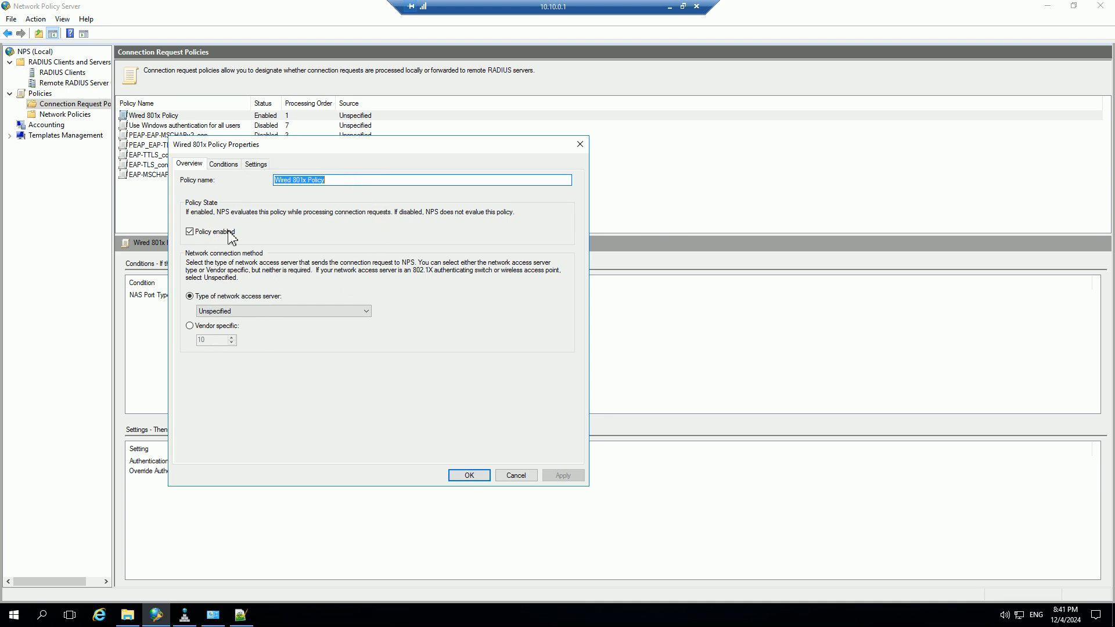
pyautogui.click(223, 165)
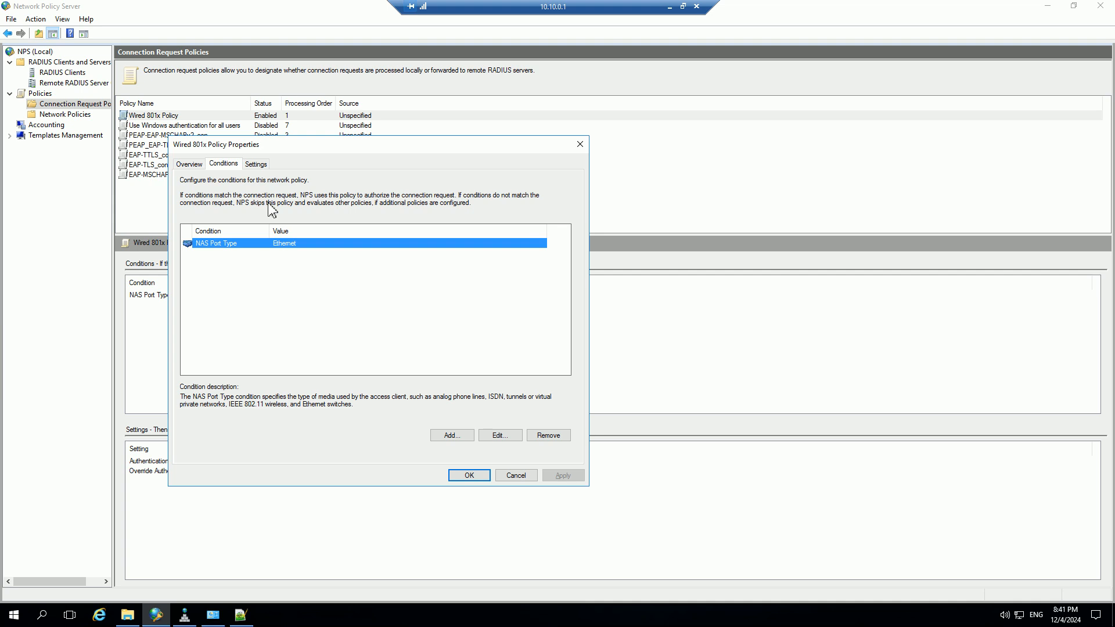
pyautogui.click(255, 163)
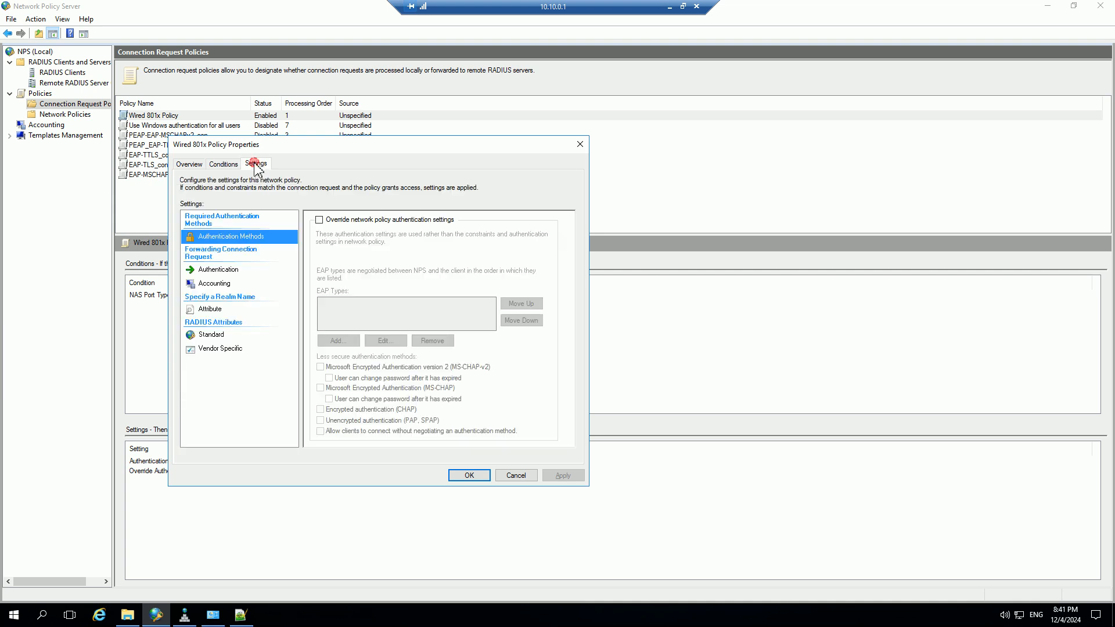
# Review the connection request policy's authentication, accounting, attribute and RADIUS attribute settings, and close the properties without changes.
pyautogui.click(235, 270)
pyautogui.click(230, 284)
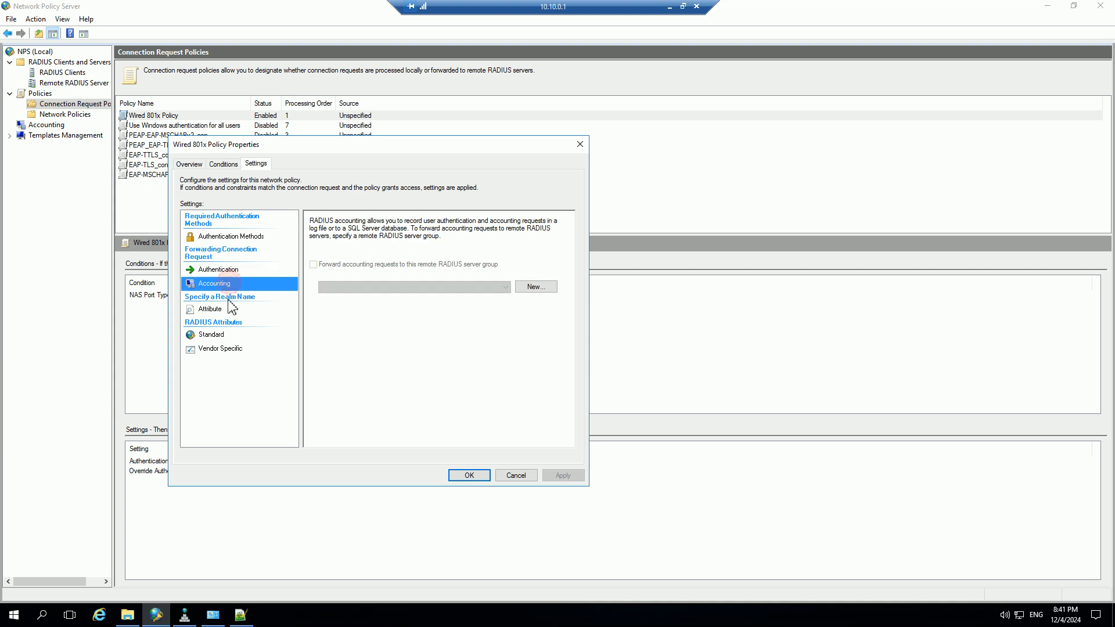
pyautogui.click(219, 314)
pyautogui.click(223, 348)
pyautogui.click(220, 335)
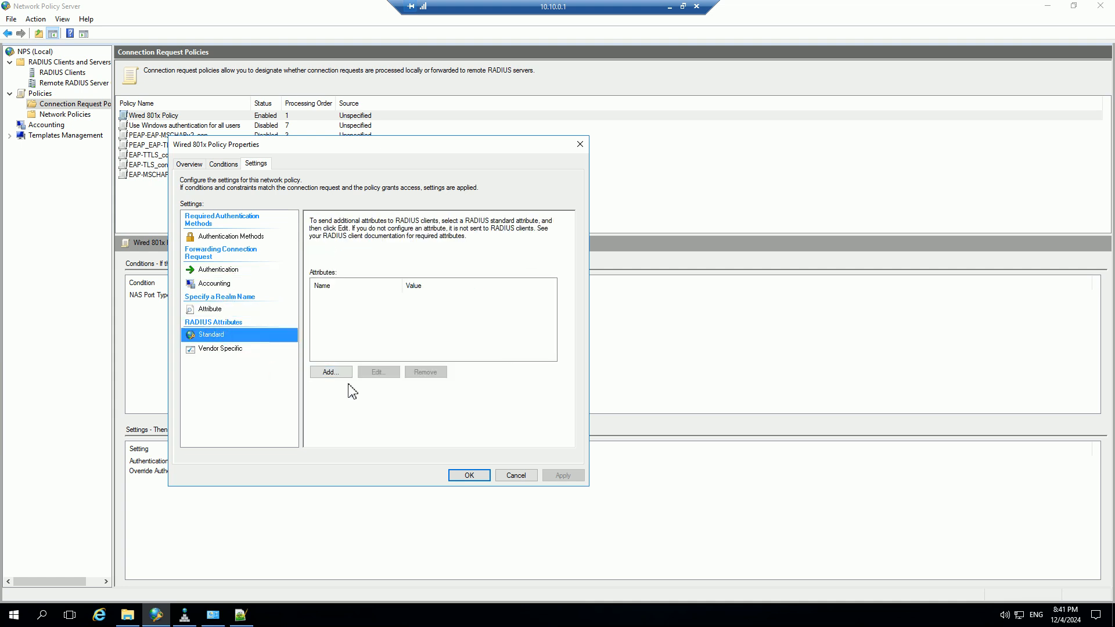
pyautogui.click(231, 237)
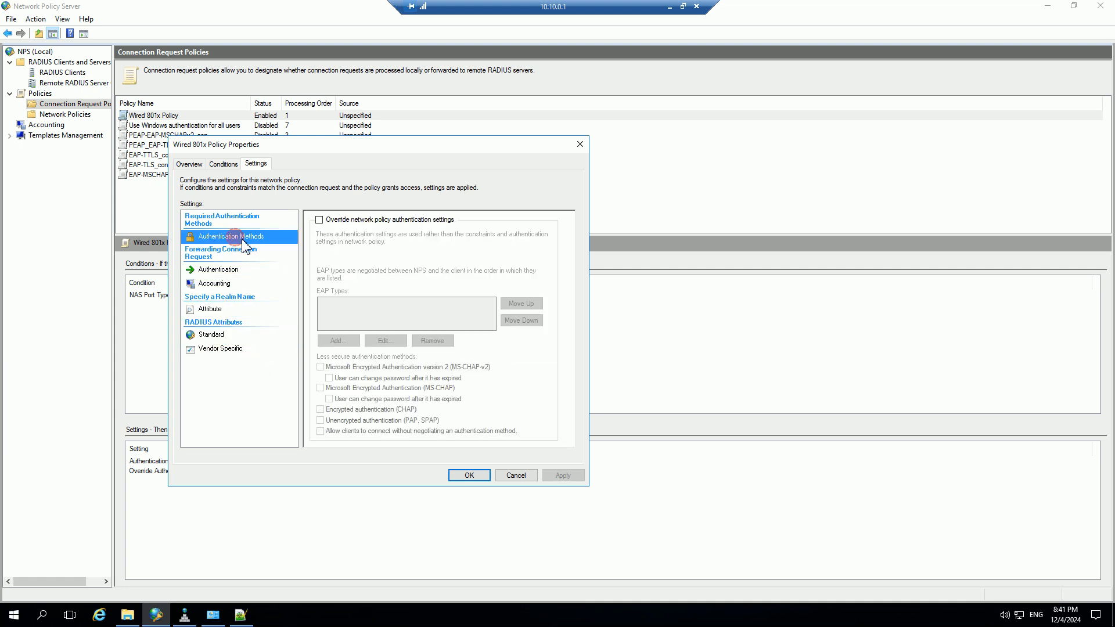
pyautogui.click(515, 477)
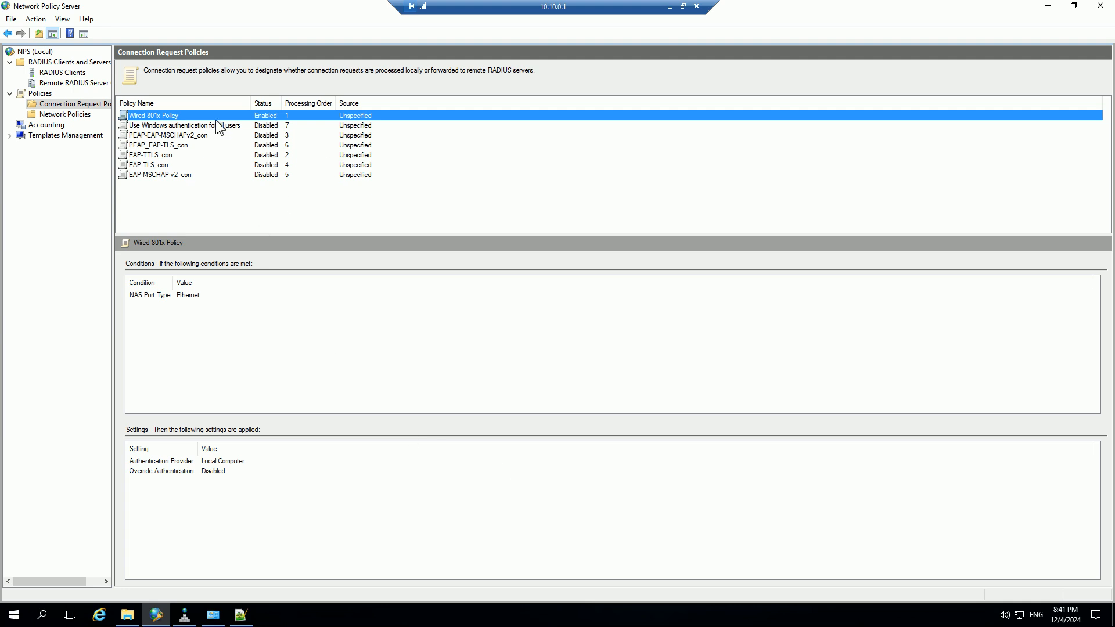
# Show the network policies and open the properties of Wired 801x Policy.
pyautogui.click(64, 115)
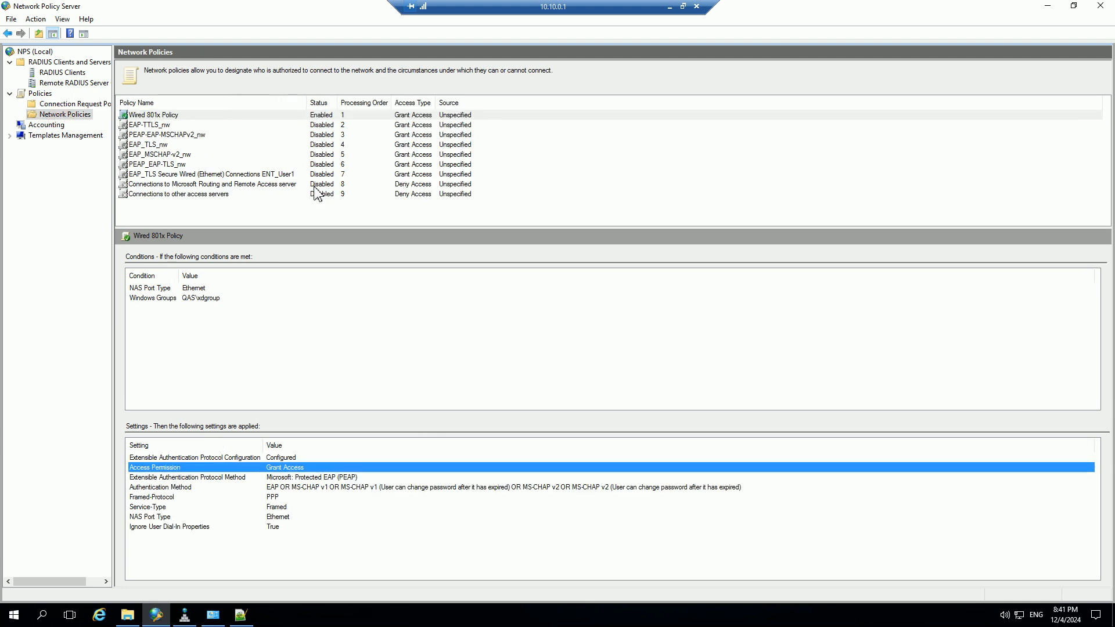
pyautogui.click(155, 115)
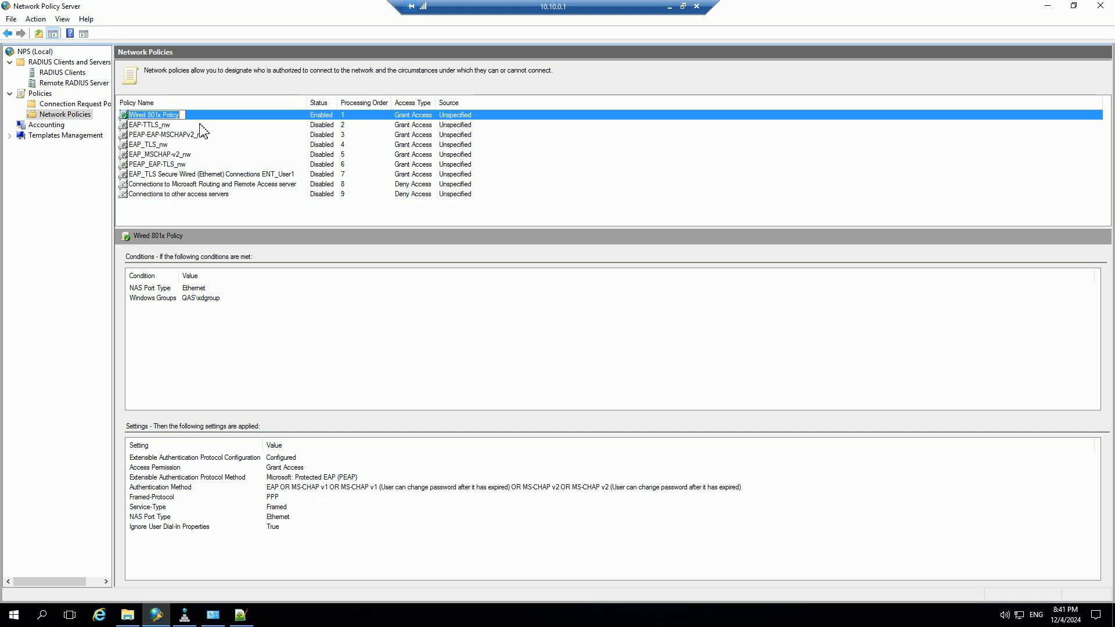
pyautogui.click(203, 153)
pyautogui.click(157, 116)
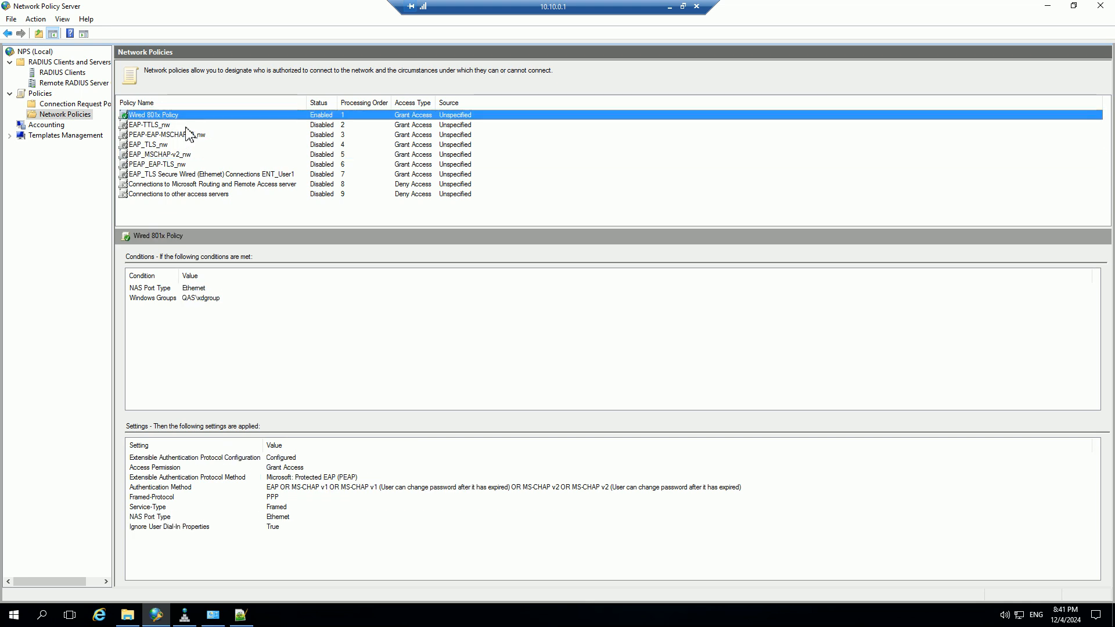
pyautogui.doubleClick(182, 115)
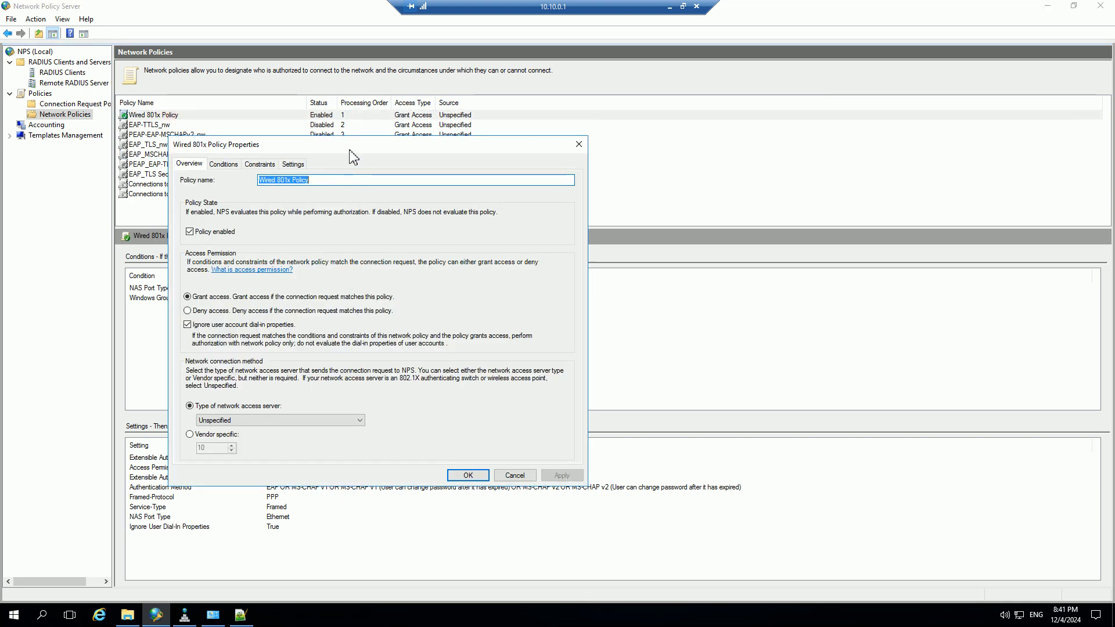
# Review the network policy's access permission and its NAS Port Type and Windows Groups conditions.
pyautogui.moveTo(349, 148); pyautogui.dragTo(372, 169)
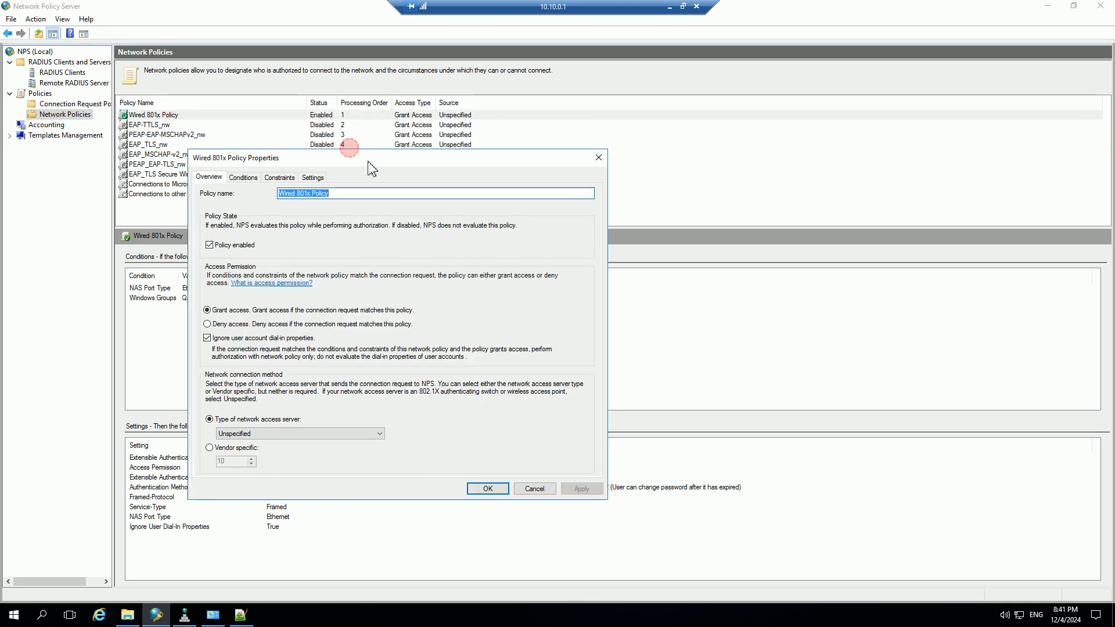
pyautogui.click(231, 313)
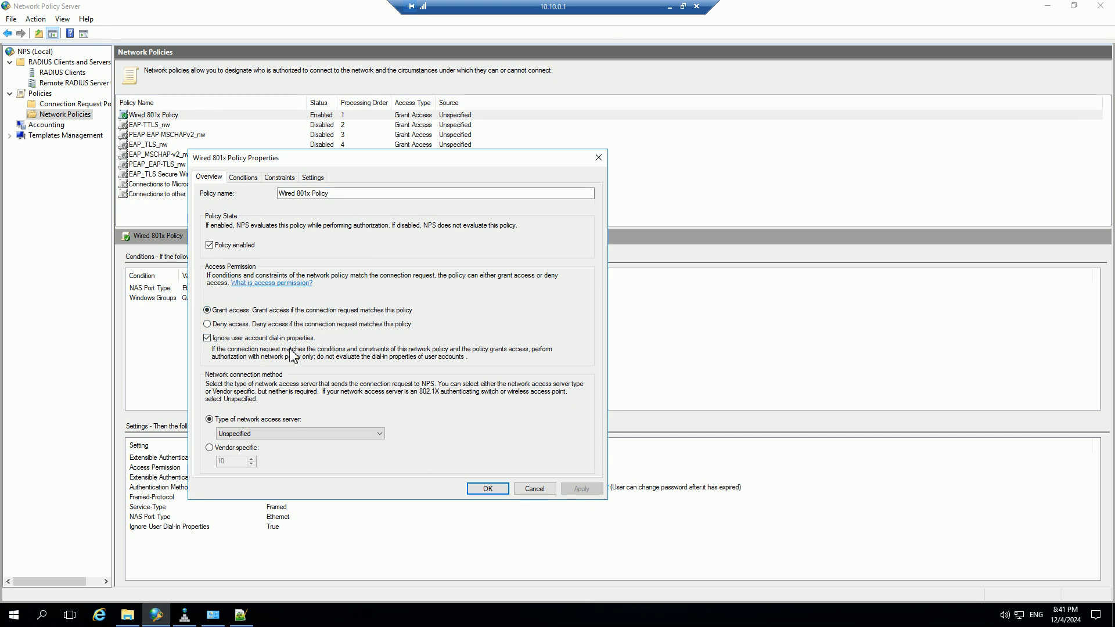
pyautogui.click(240, 180)
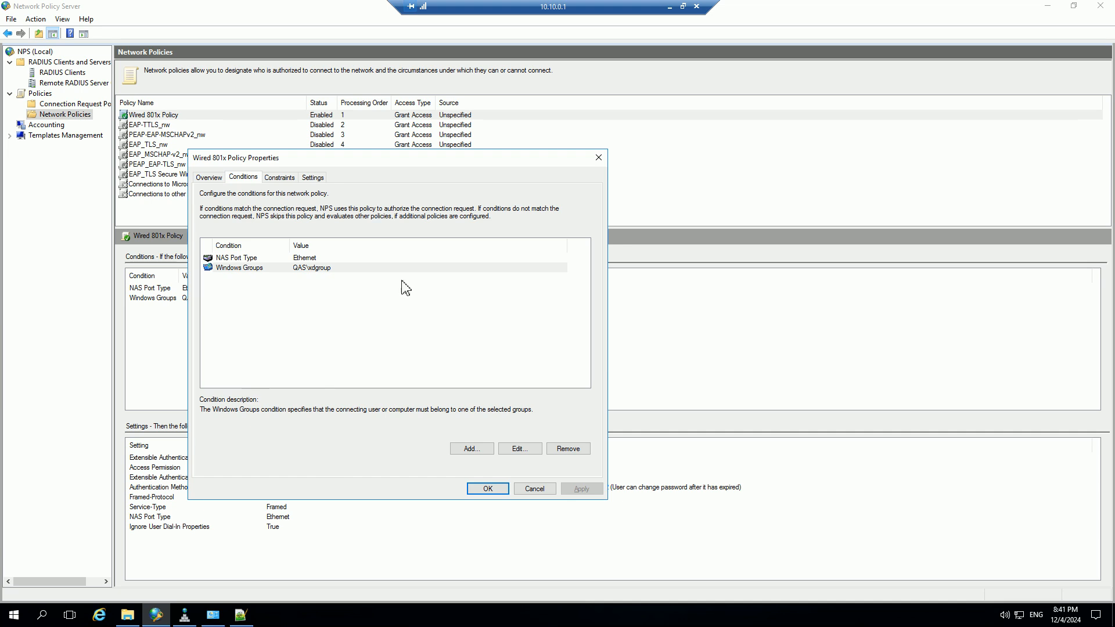
pyautogui.click(317, 270)
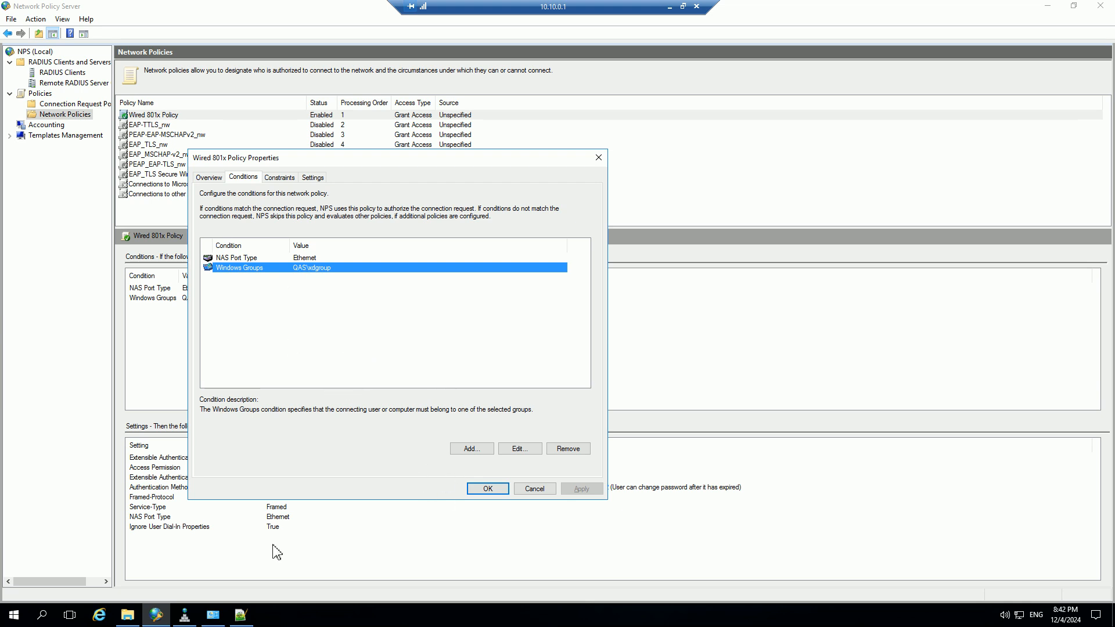
# Open Active Directory Users and Computers from the server's administrative tools.
pyautogui.click(14, 615)
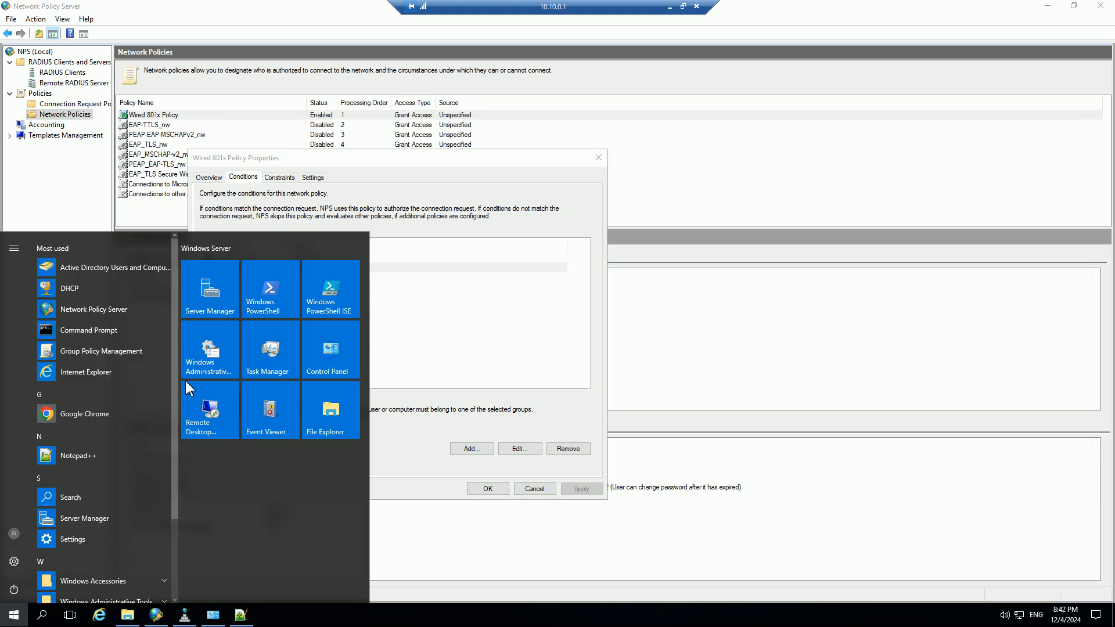
pyautogui.click(226, 355)
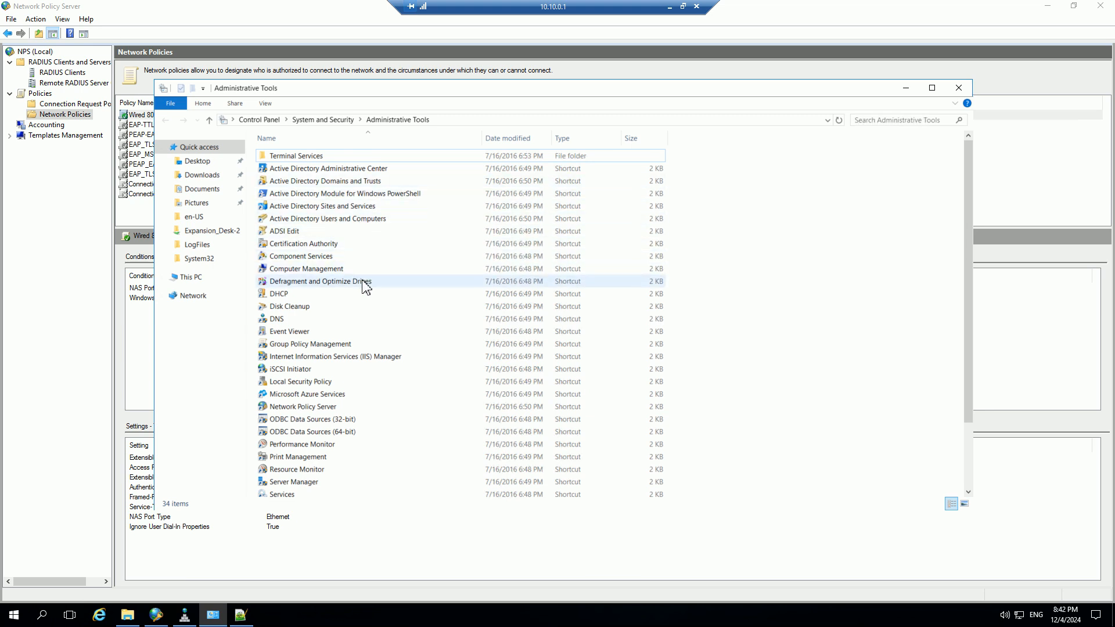
pyautogui.click(355, 219)
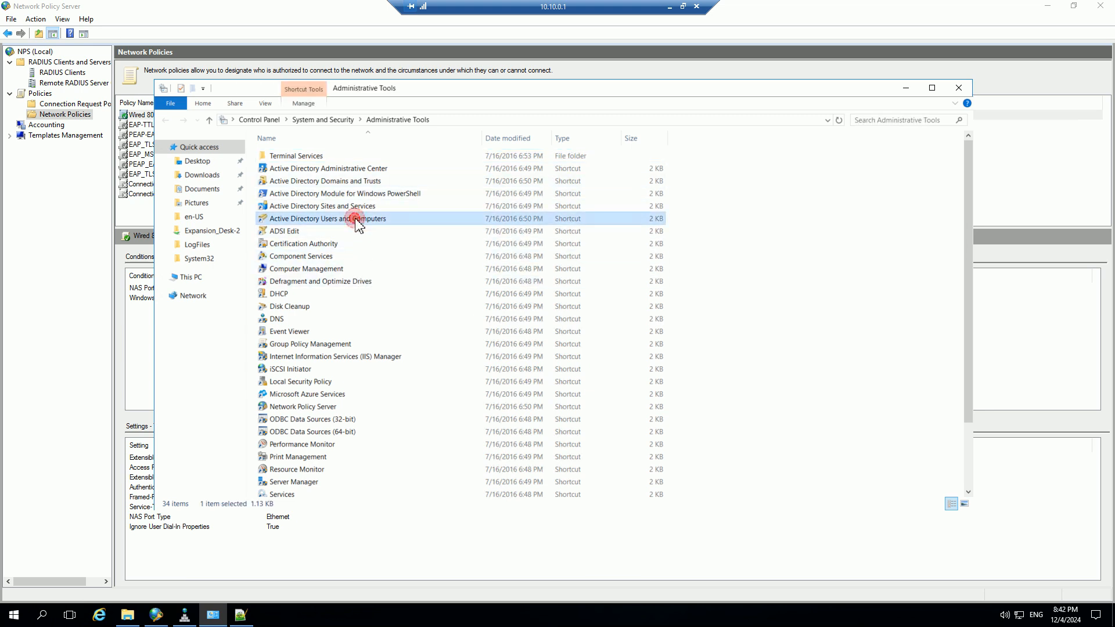
pyautogui.press('Return')
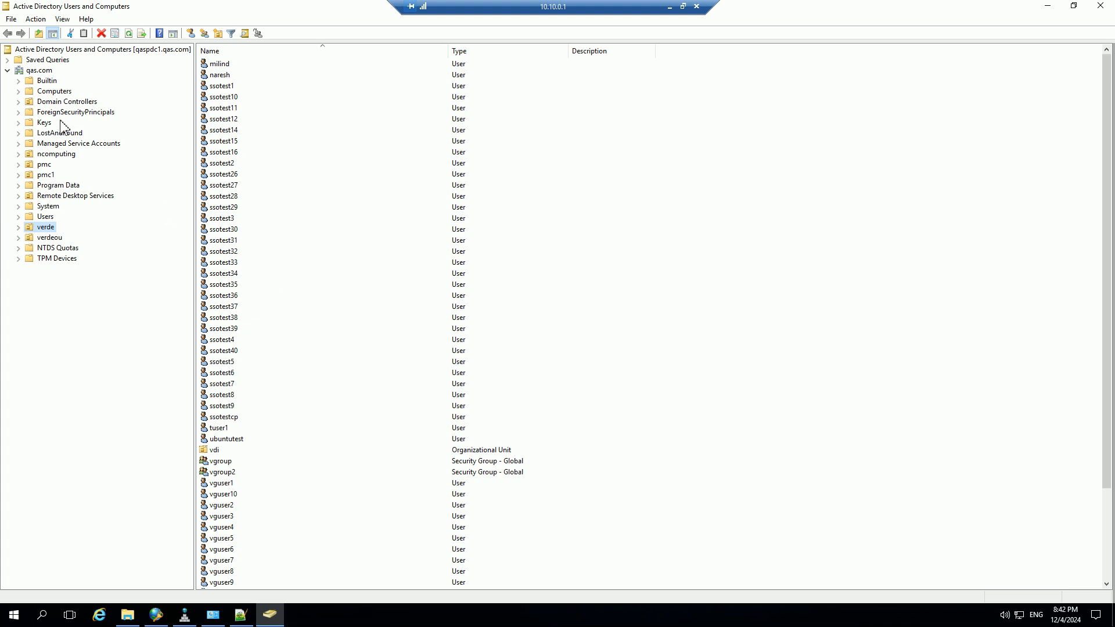
# Show the contents of the ncomputing organizational unit and select the xdgroup security group.
pyautogui.click(50, 124)
pyautogui.click(55, 155)
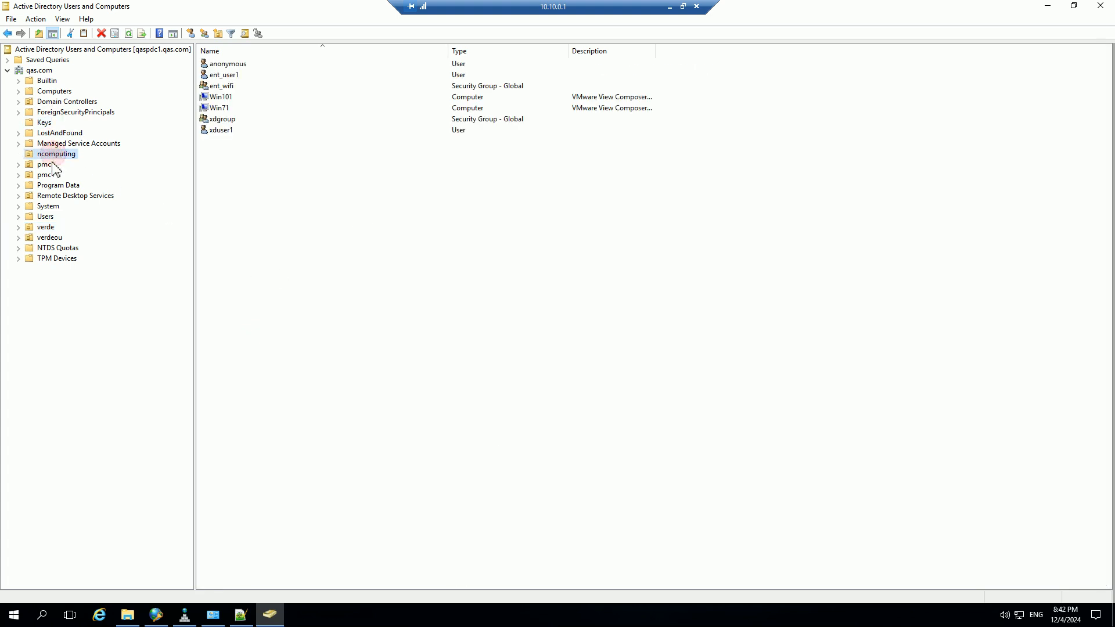
pyautogui.click(232, 120)
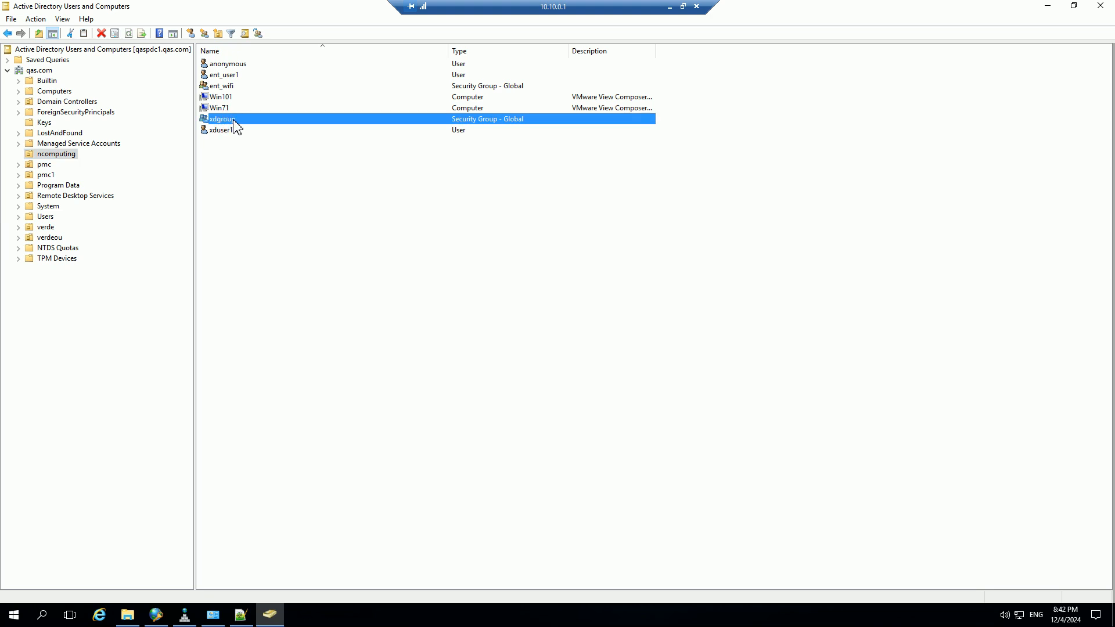
# Review the members of the xdgroup security group and close its properties without changes.
pyautogui.doubleClick(233, 120)
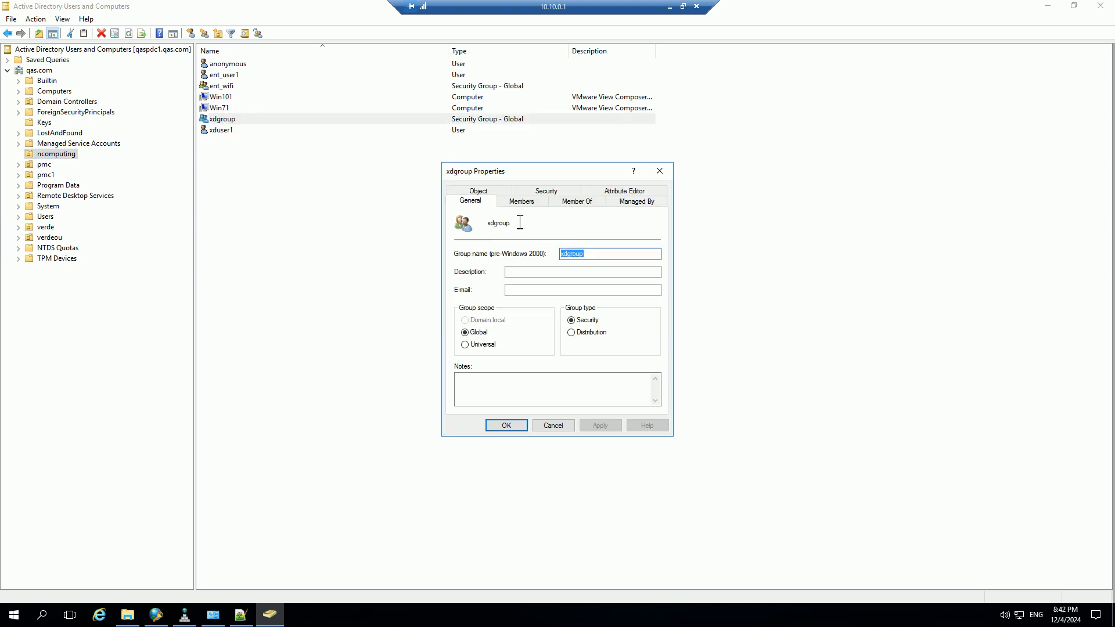
pyautogui.click(520, 202)
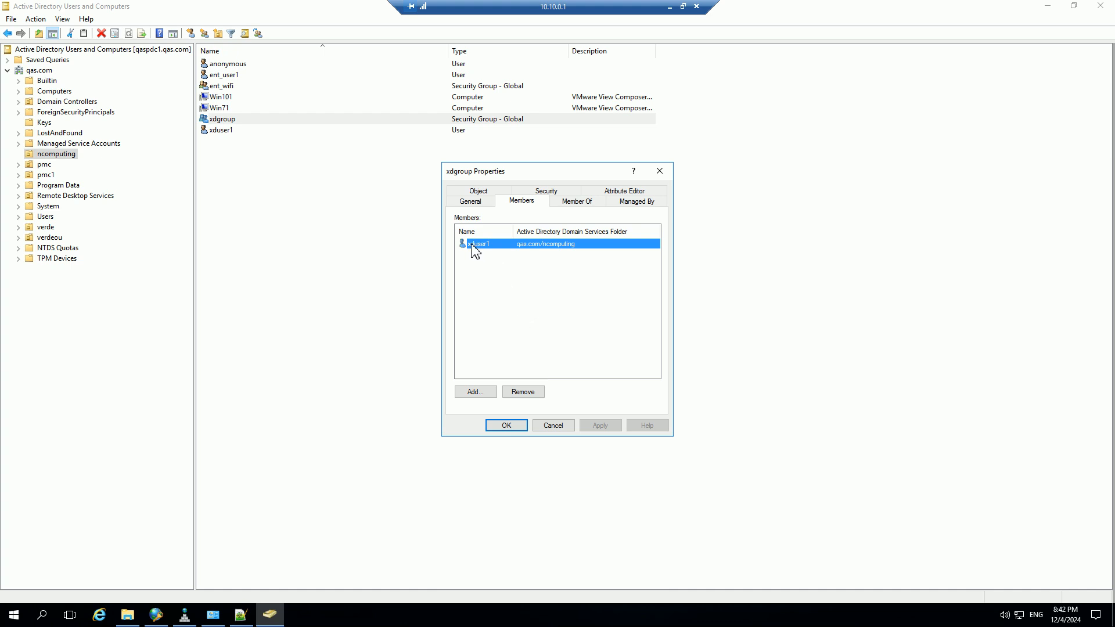
pyautogui.click(550, 425)
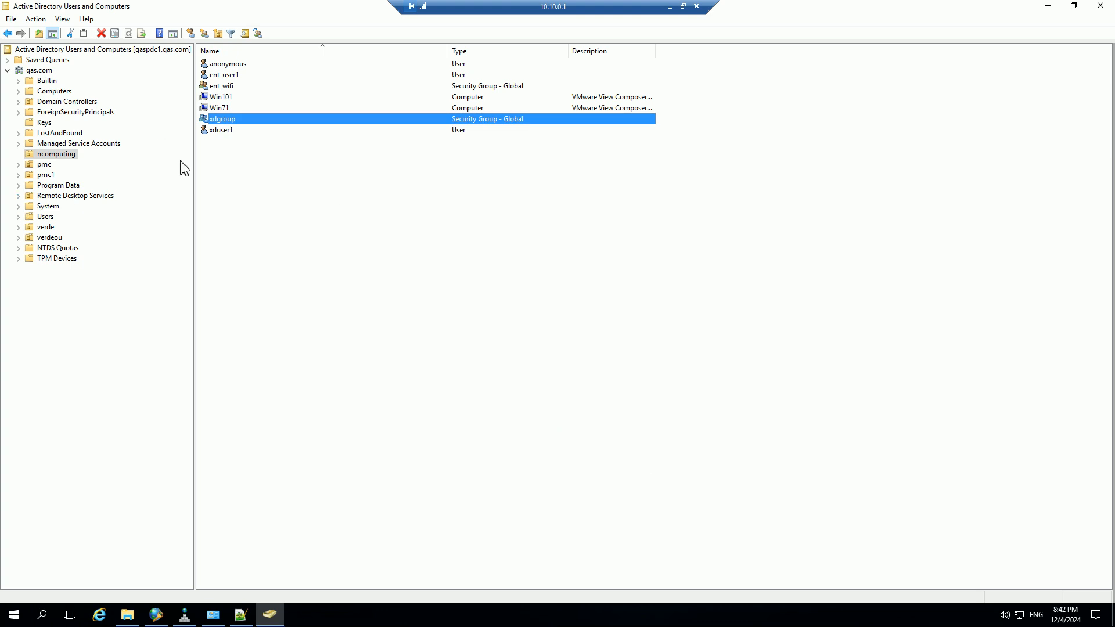
# Add the dadmin account to the members of the xdgroup security group and save the change.
pyautogui.doubleClick(232, 122)
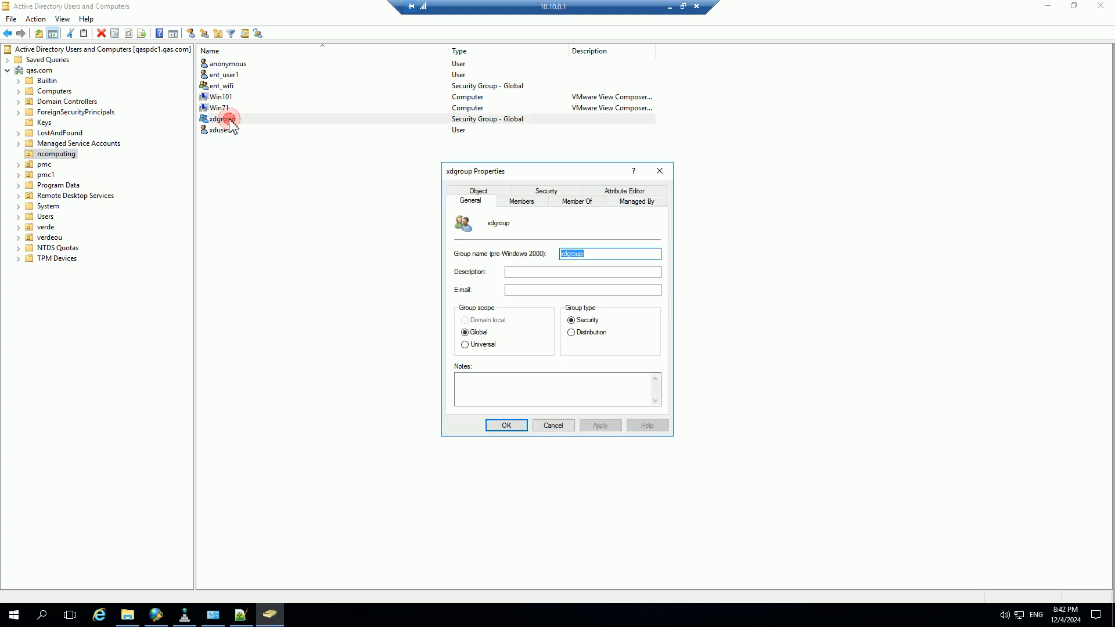
pyautogui.click(538, 204)
pyautogui.click(475, 392)
pyautogui.write('ad')
pyautogui.press('BackSpace')
pyautogui.press('BackSpace')
pyautogui.write('dadm')
pyautogui.hotkey('ctrl', 'k')
pyautogui.click(636, 314)
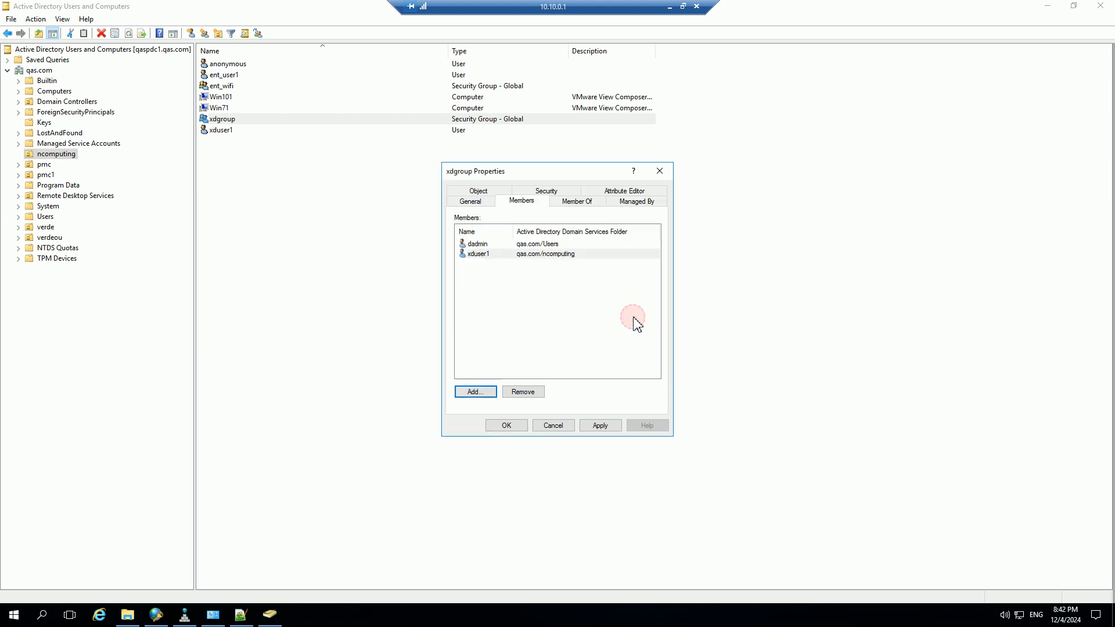
pyautogui.click(601, 425)
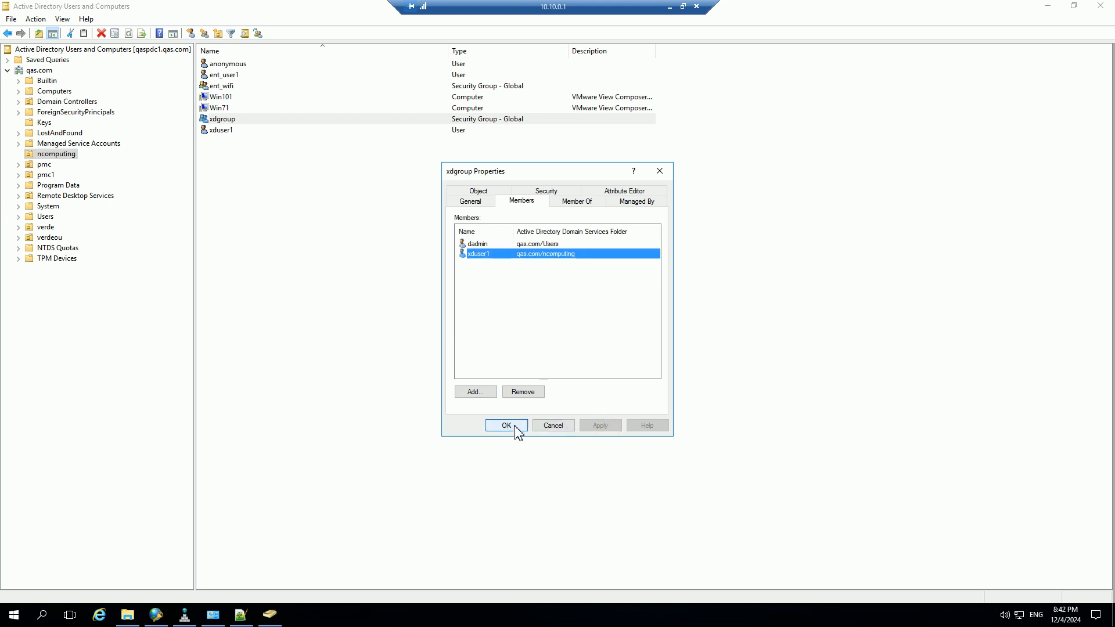
pyautogui.click(508, 425)
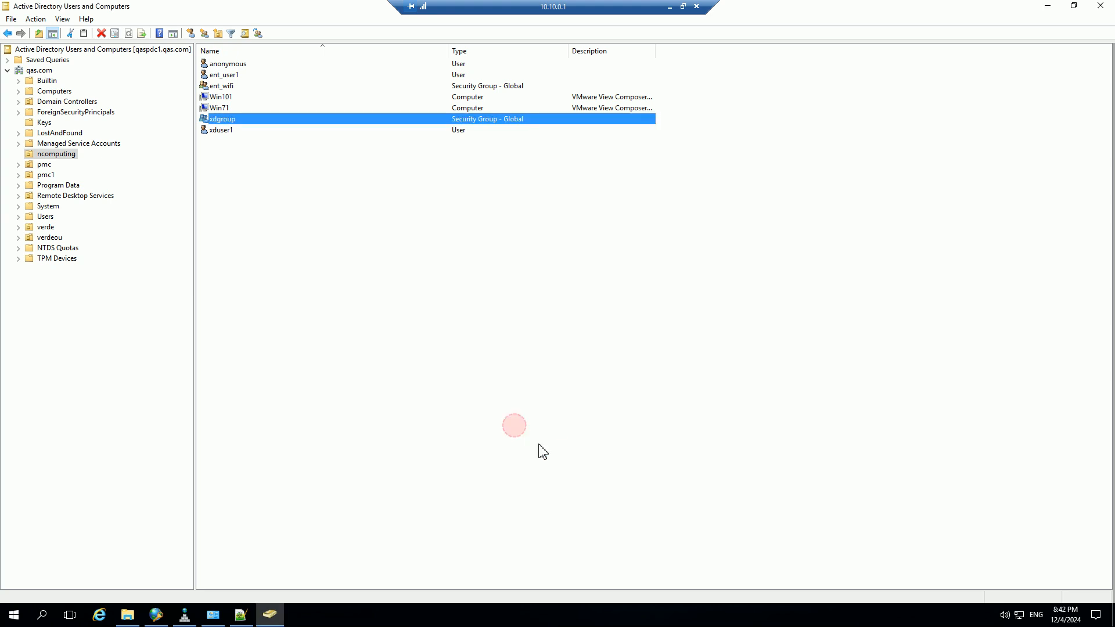
# Return to the Wired 801x Policy conditions in Network Policy Server, close the Administrative Tools window, and select the Windows Groups condition.
pyautogui.click(1047, 6)
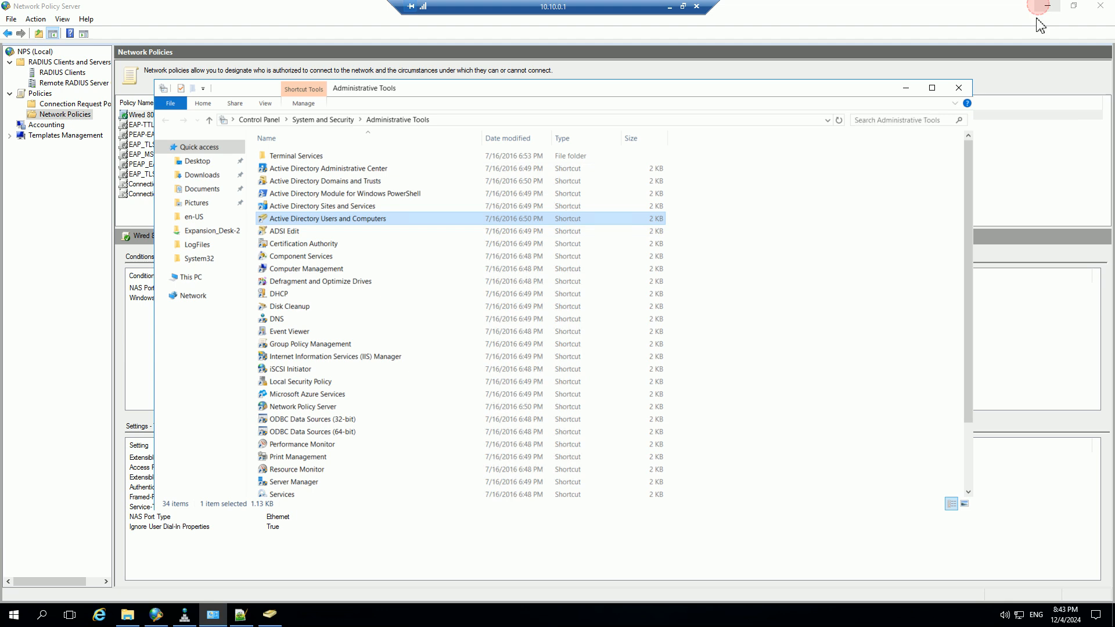
pyautogui.click(958, 88)
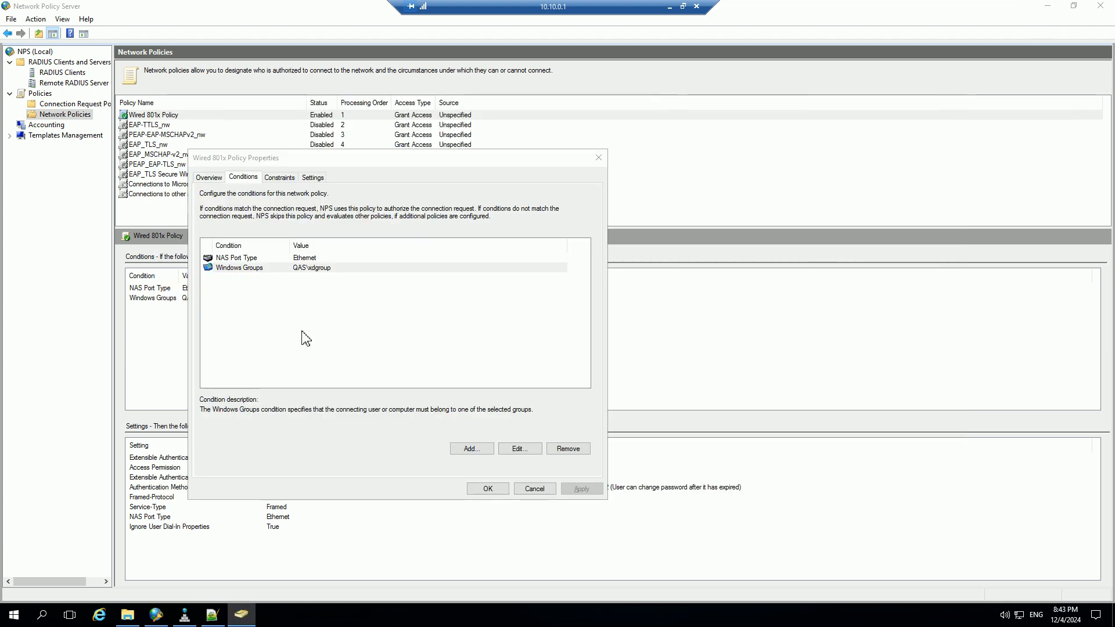
pyautogui.click(289, 268)
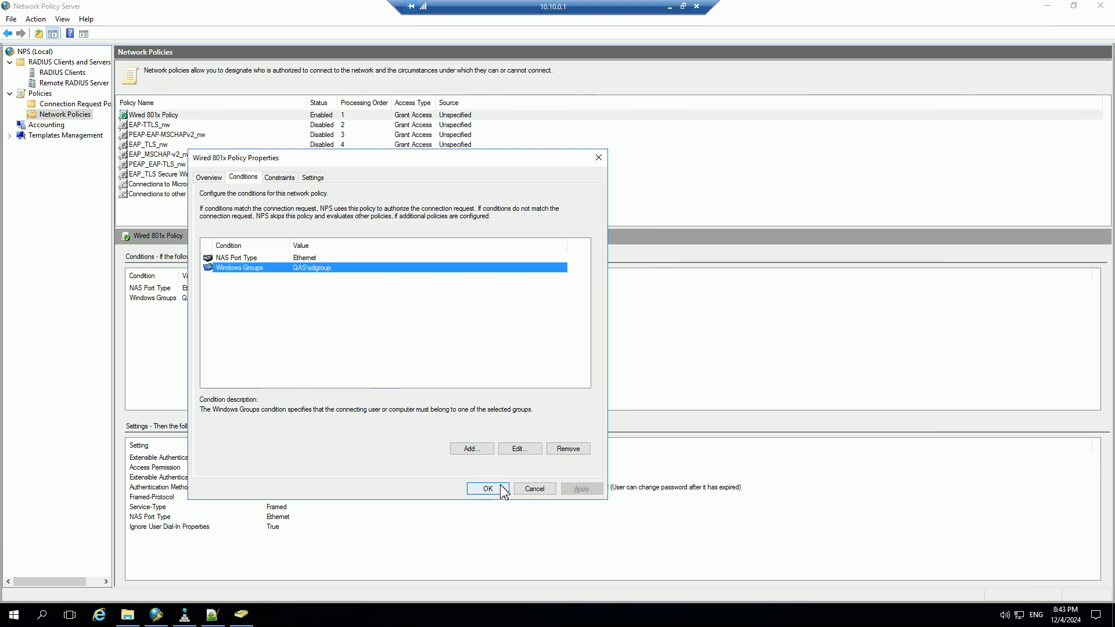
# Show the policy's authentication method constraints and open the Protected EAP (PEAP) properties.
pyautogui.click(279, 177)
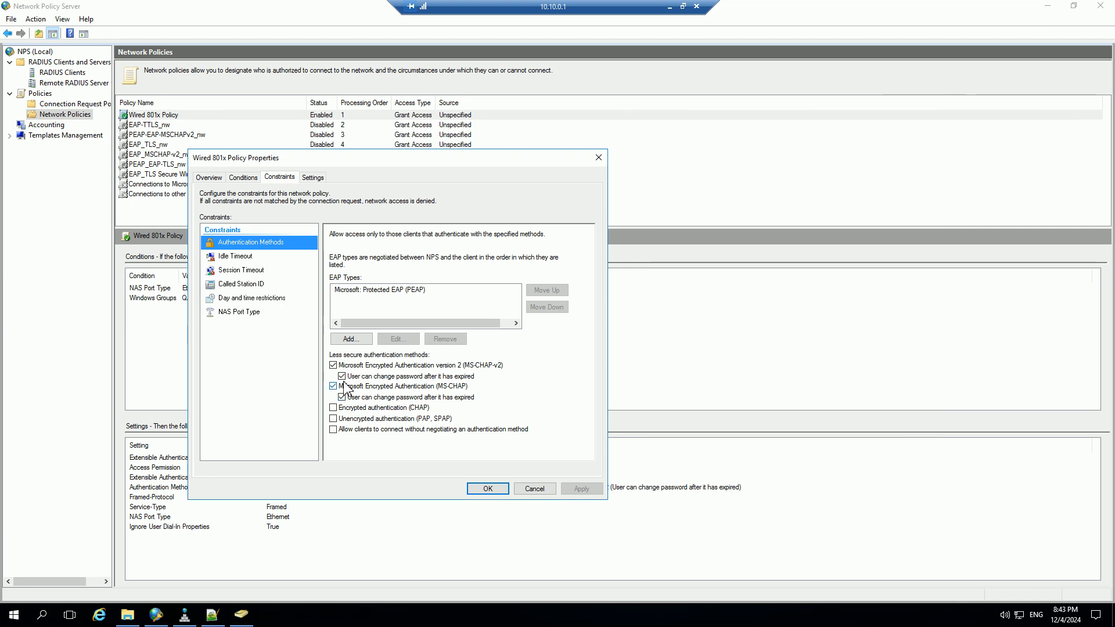
pyautogui.click(376, 291)
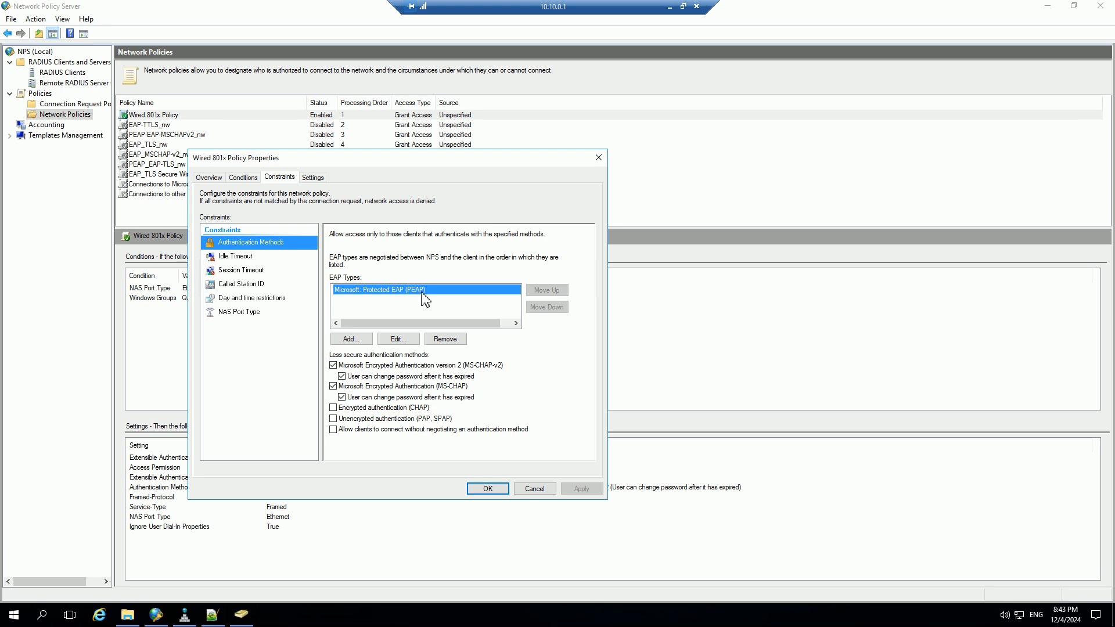
pyautogui.click(398, 339)
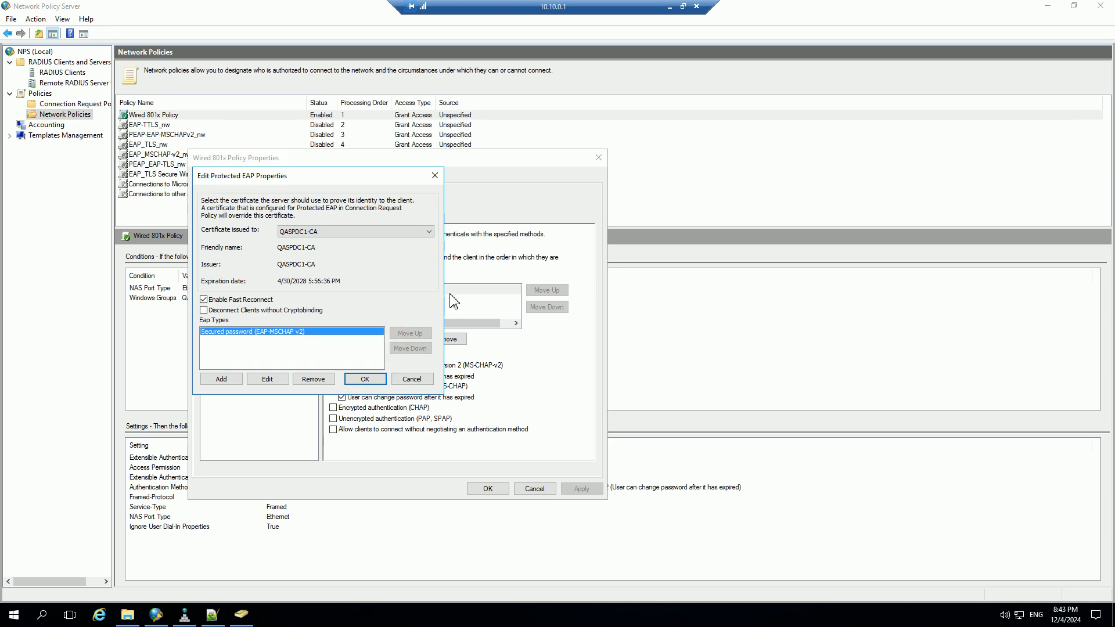
pyautogui.moveTo(295, 172); pyautogui.dragTo(429, 256)
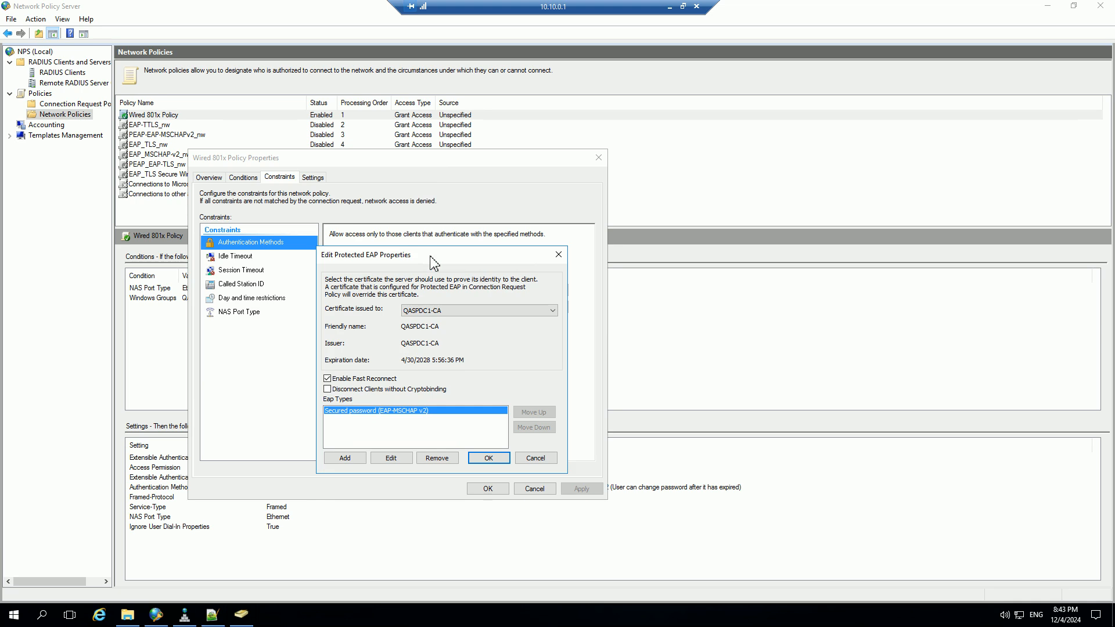
pyautogui.moveTo(357, 253); pyautogui.dragTo(372, 261)
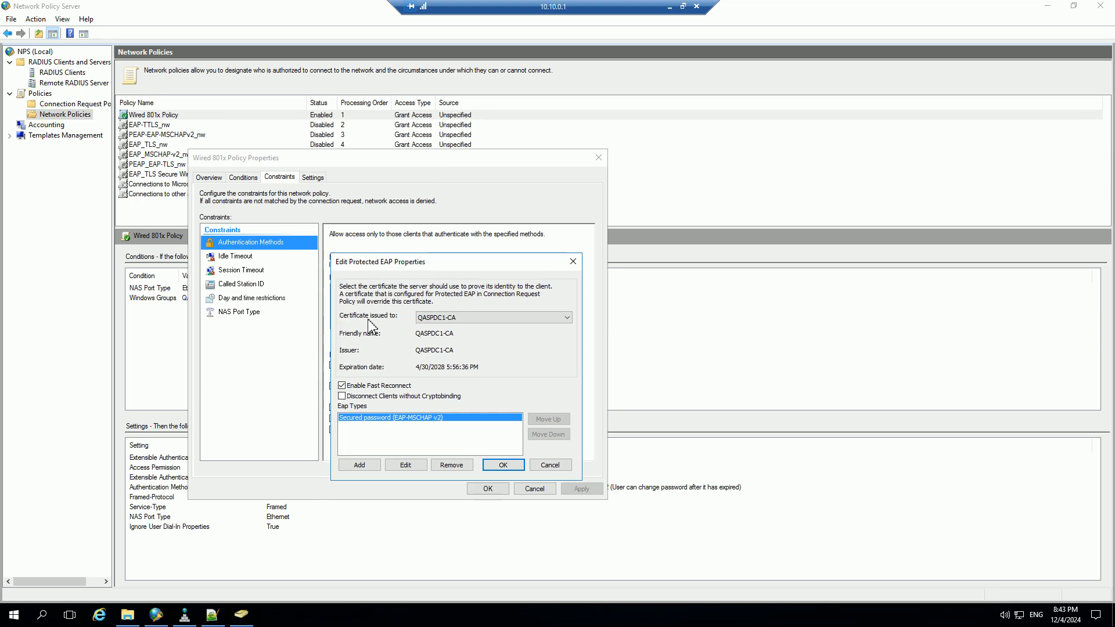
# Review the server certificate choices, the QASPDC1-CA certificate's expiration date and the inner EAP type, then close the Protected EAP properties without saving.
pyautogui.click(476, 324)
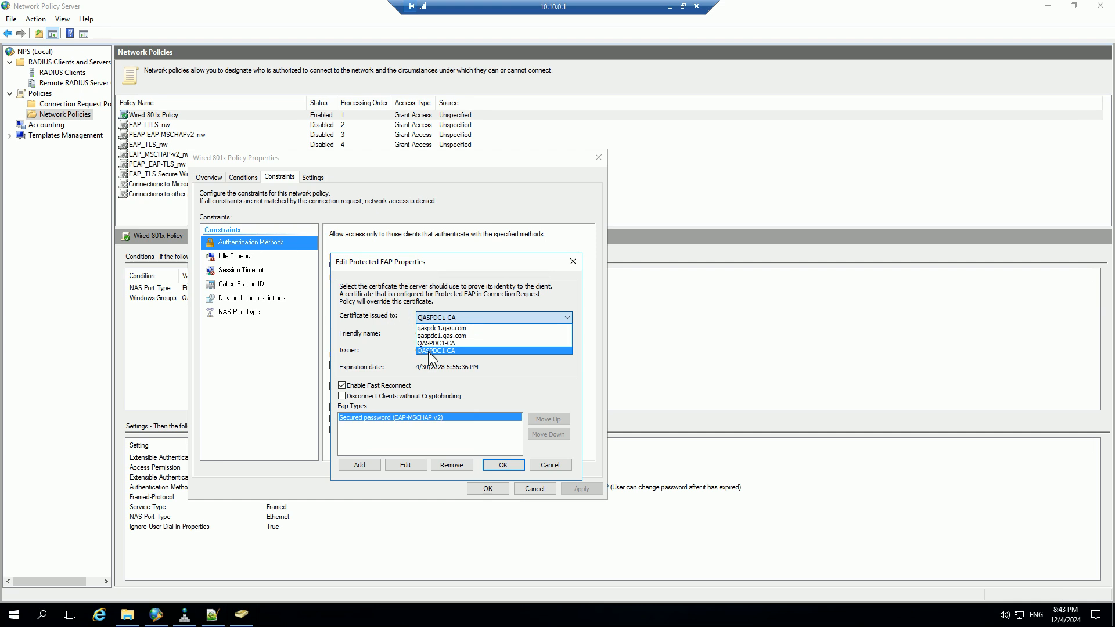
pyautogui.click(429, 351)
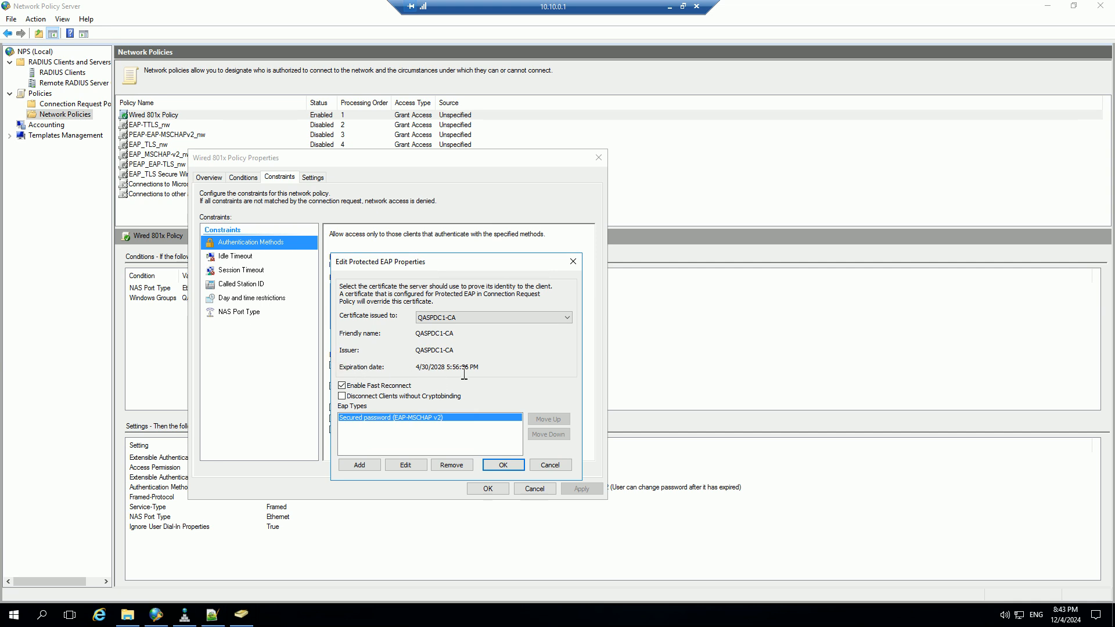
pyautogui.moveTo(497, 373); pyautogui.dragTo(360, 367)
pyautogui.click(406, 421)
pyautogui.click(548, 466)
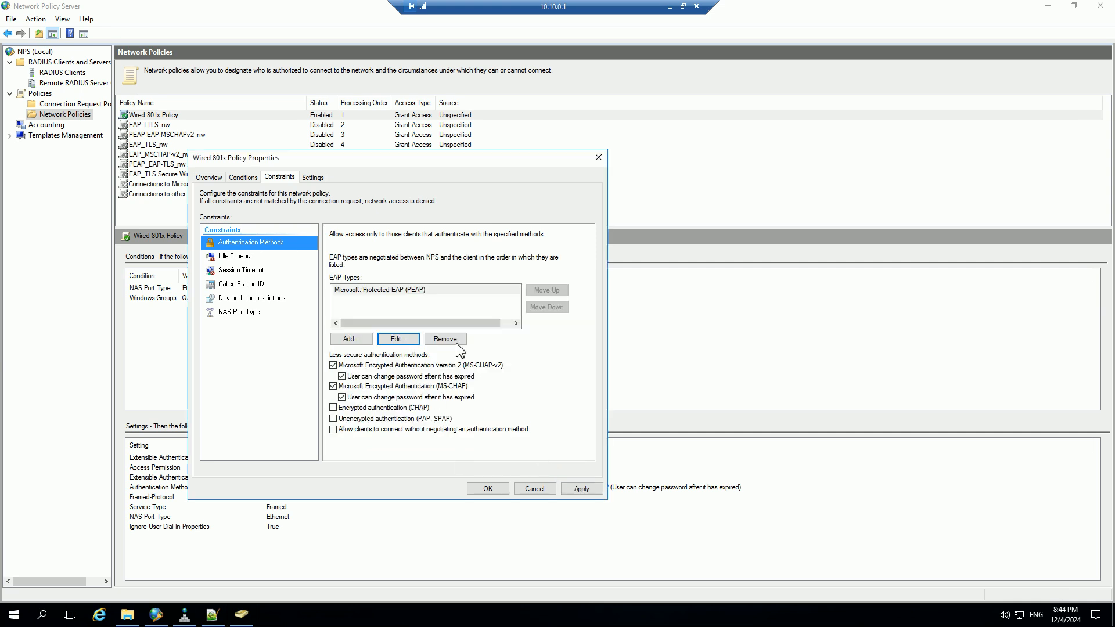
# Review the idle timeout, session timeout, called station ID, day and time, and NAS port type constraints, then close the policy without saving.
pyautogui.click(253, 256)
pyautogui.click(251, 271)
pyautogui.click(250, 284)
pyautogui.click(248, 297)
pyautogui.click(243, 312)
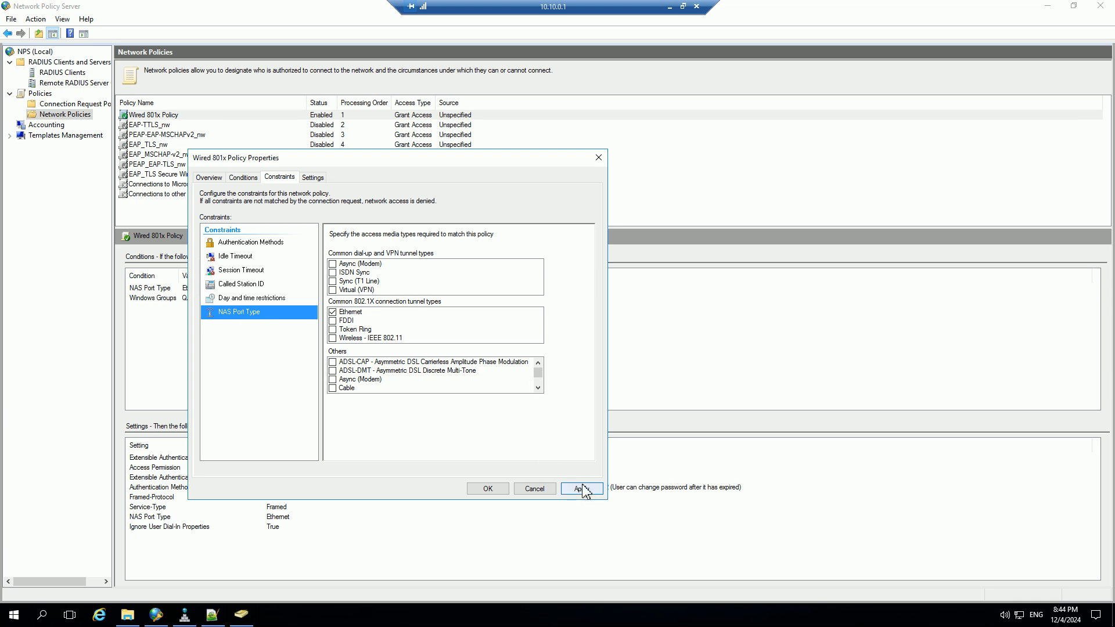
pyautogui.click(538, 488)
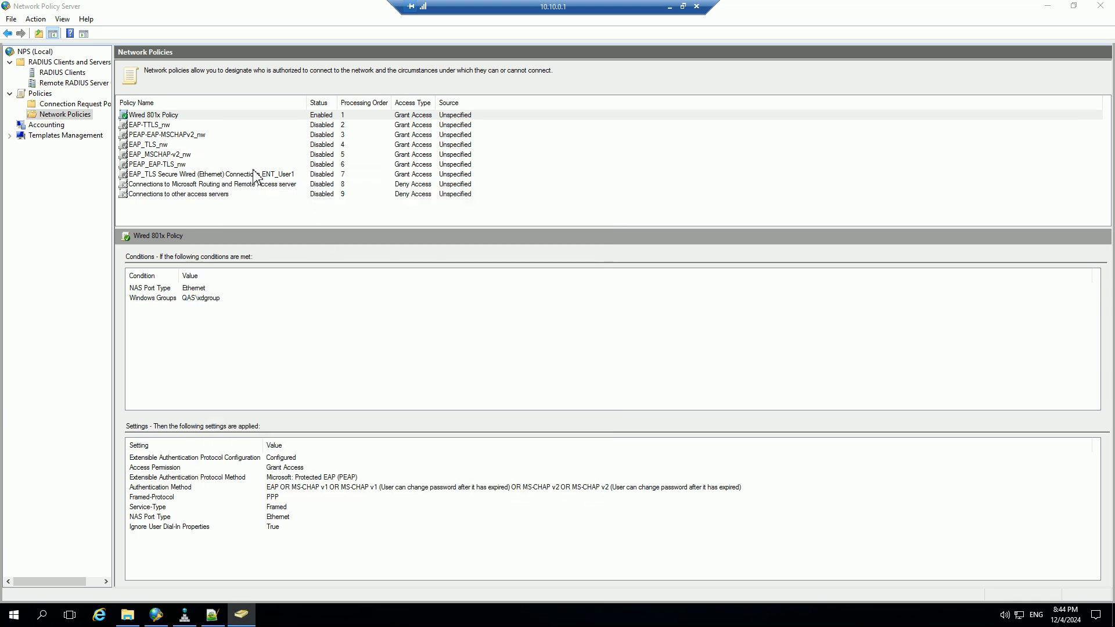
# Reopen Wired 801x Policy, review its RADIUS attributes and Routing and Remote Access settings, and close it without saving.
pyautogui.doubleClick(168, 117)
pyautogui.click(291, 178)
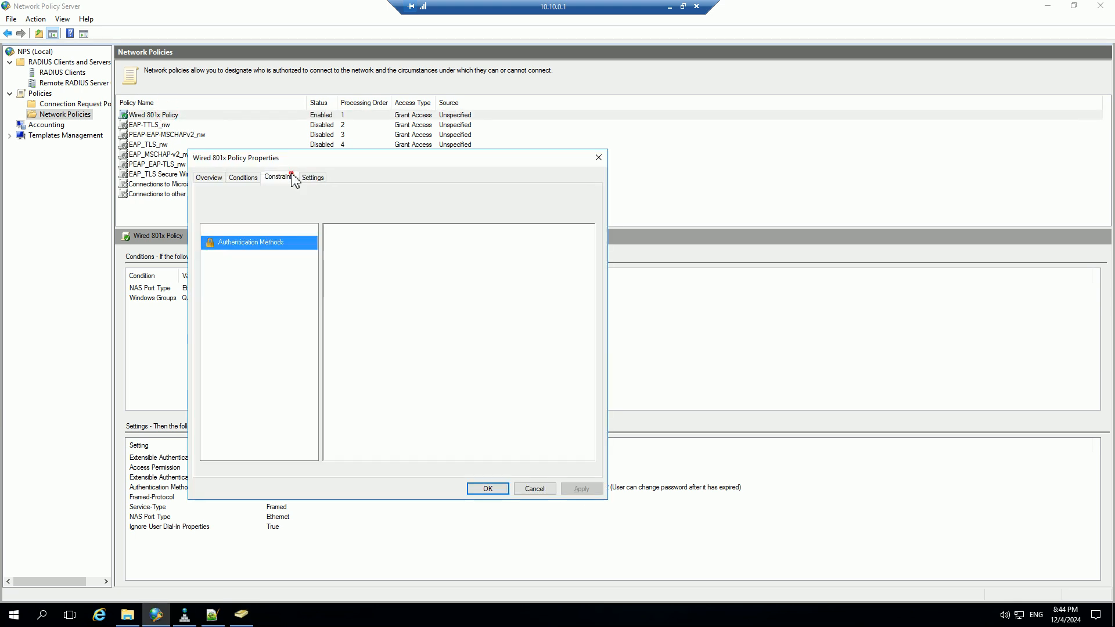
pyautogui.click(313, 177)
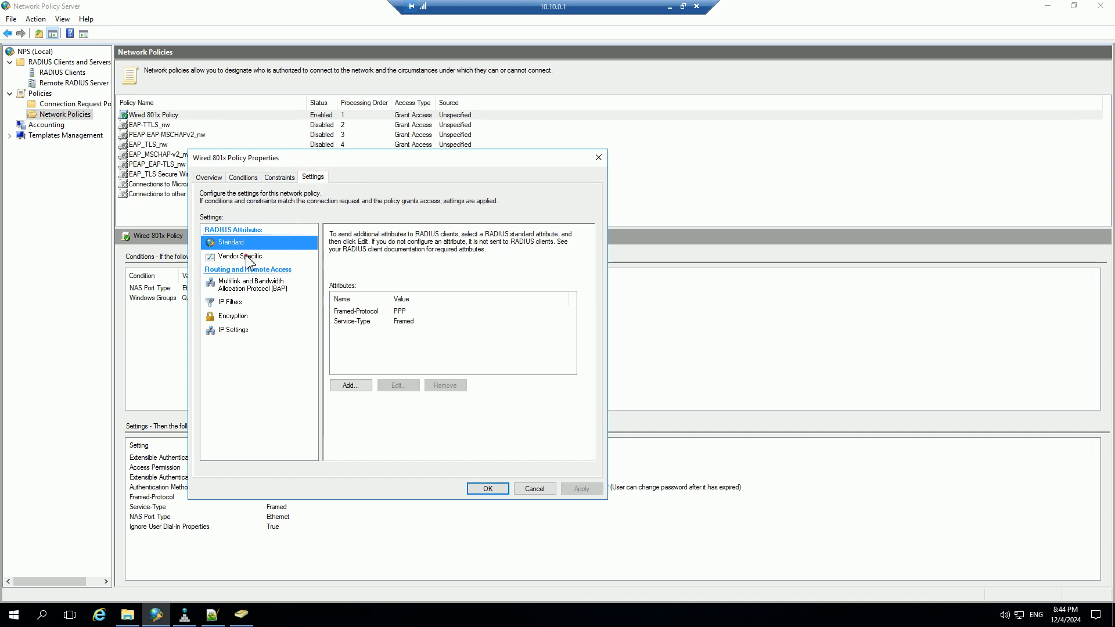
pyautogui.click(244, 257)
pyautogui.click(247, 284)
pyautogui.click(232, 302)
pyautogui.click(234, 317)
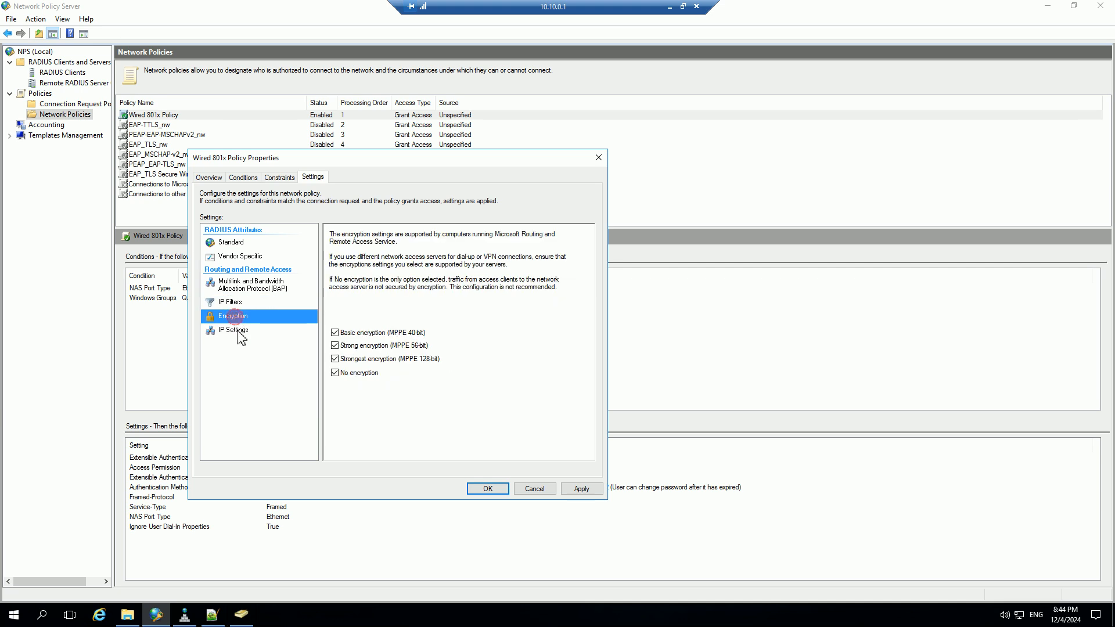
pyautogui.click(239, 331)
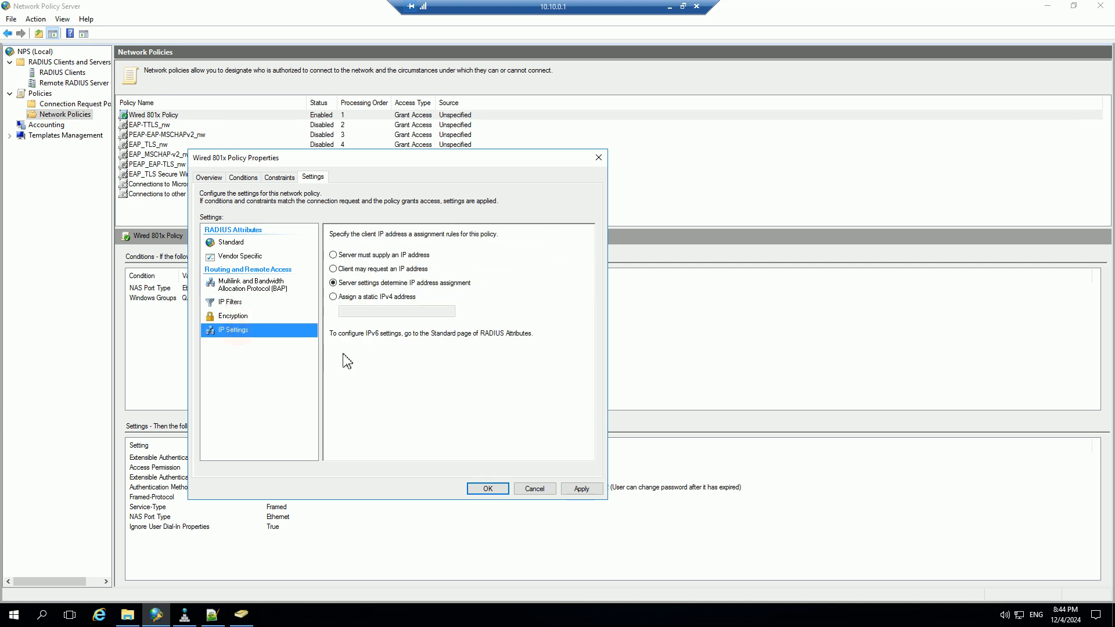
pyautogui.click(534, 489)
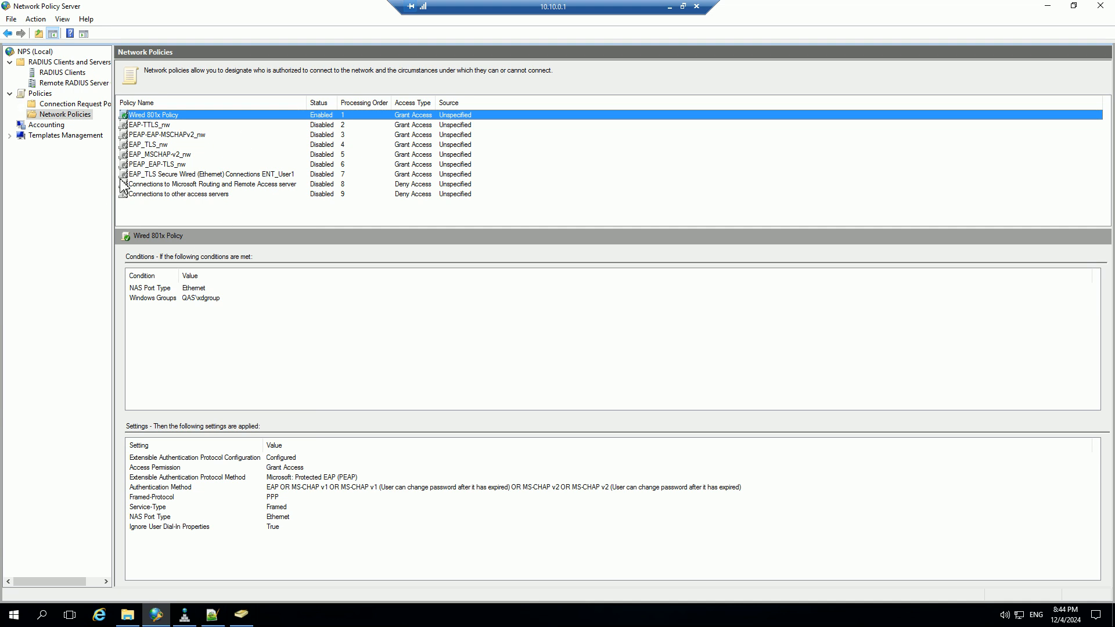
# Show the service start, stop and Active Directory registration commands for the local NPS server without running any.
pyautogui.click(30, 53)
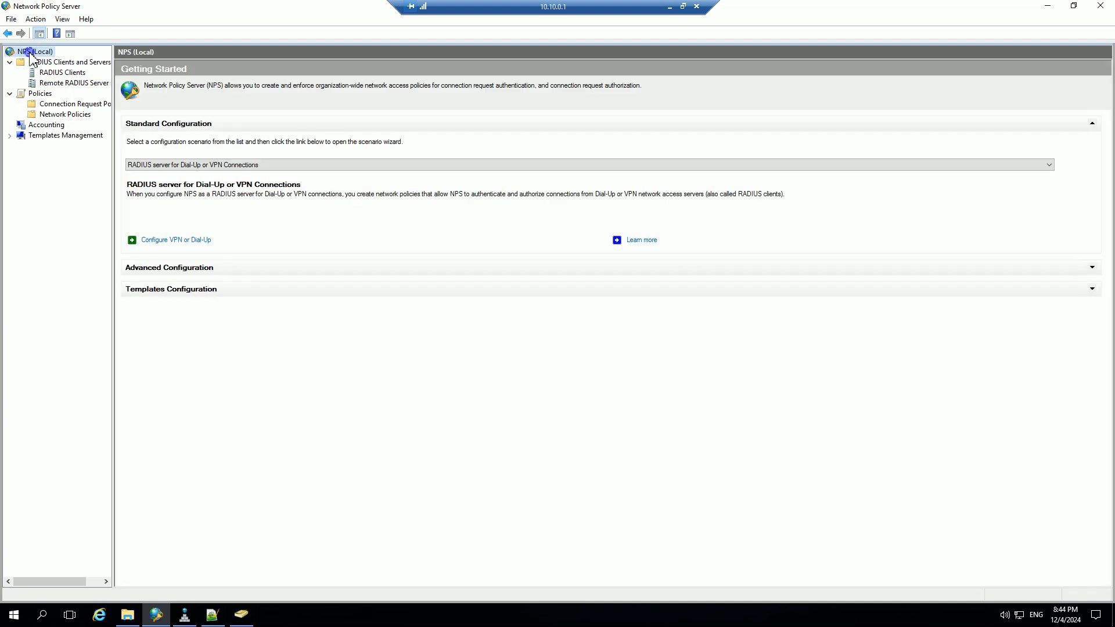
pyautogui.rightClick(31, 54)
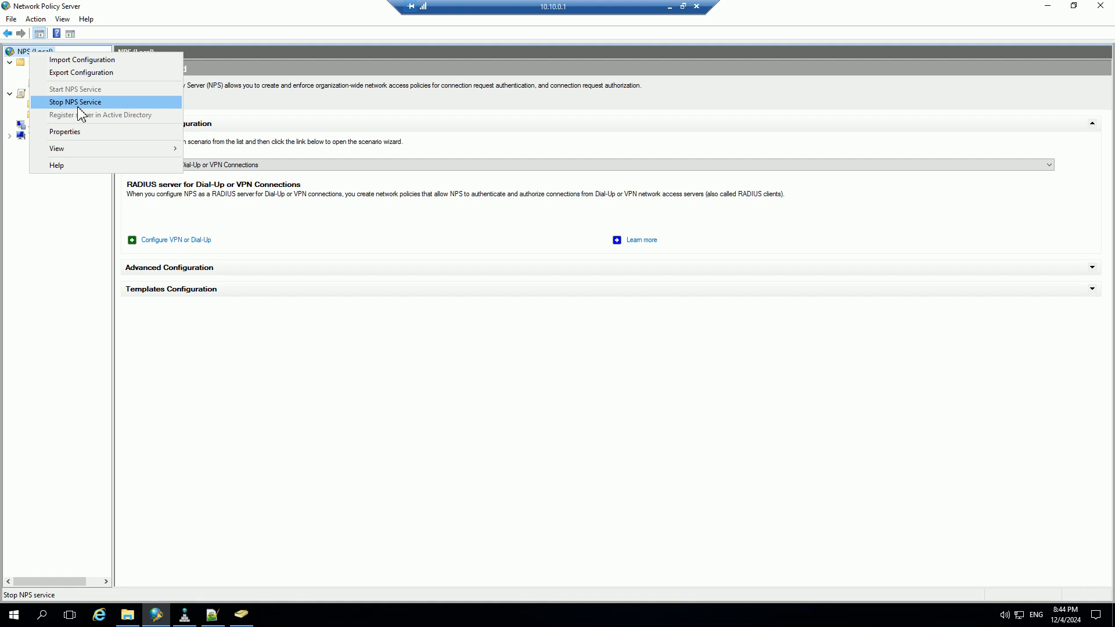
pyautogui.click(289, 458)
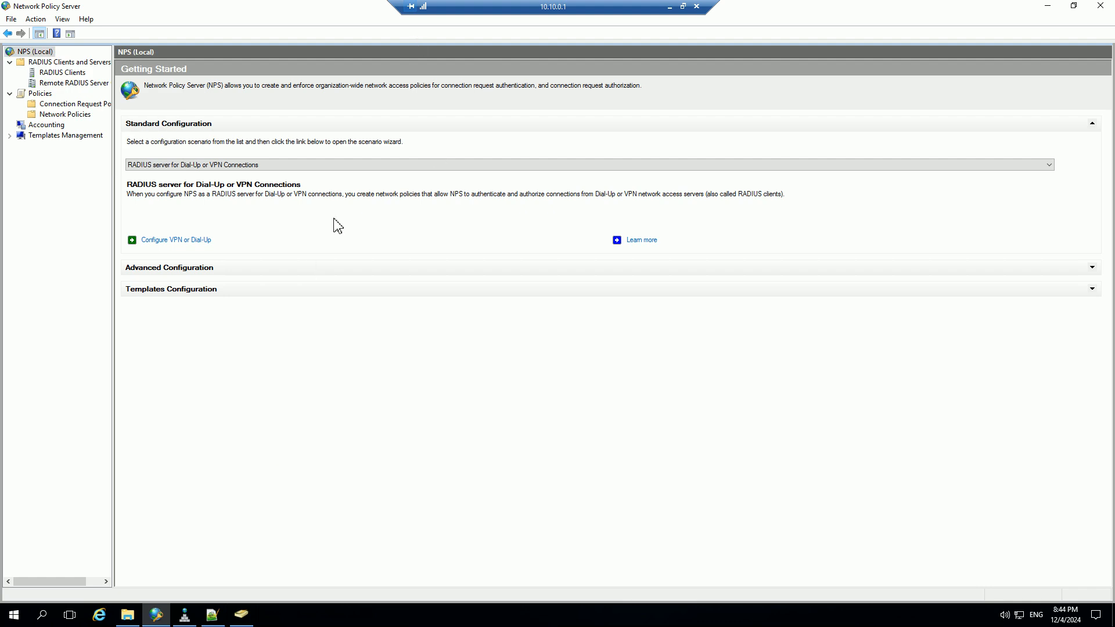
# Review the NPS accounting log file settings and log directory, then close the properties without changes.
pyautogui.click(56, 127)
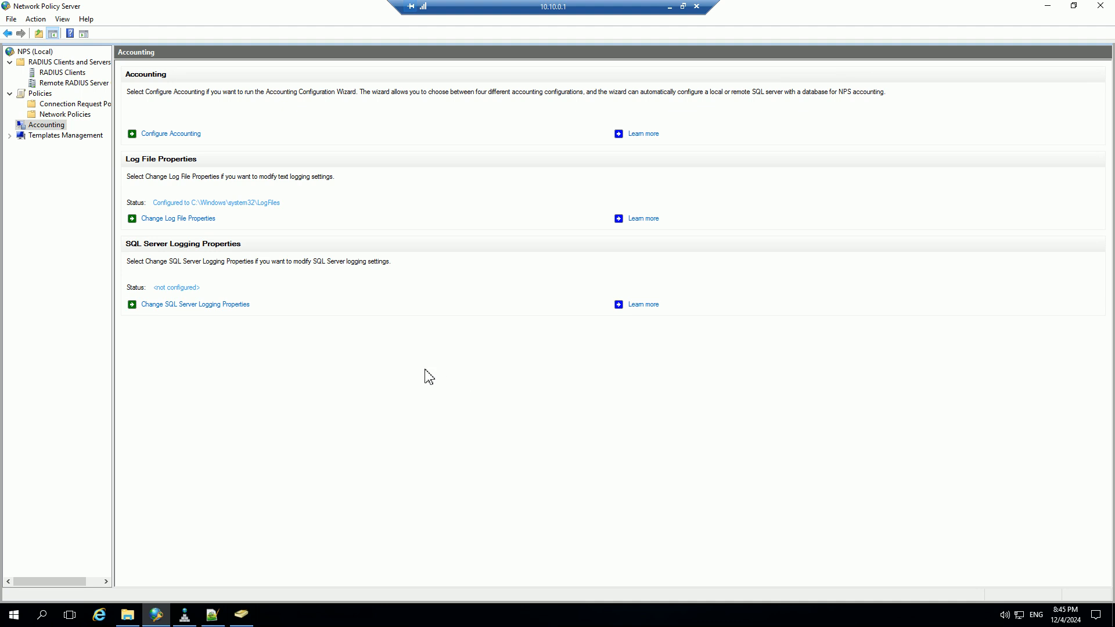
pyautogui.click(203, 219)
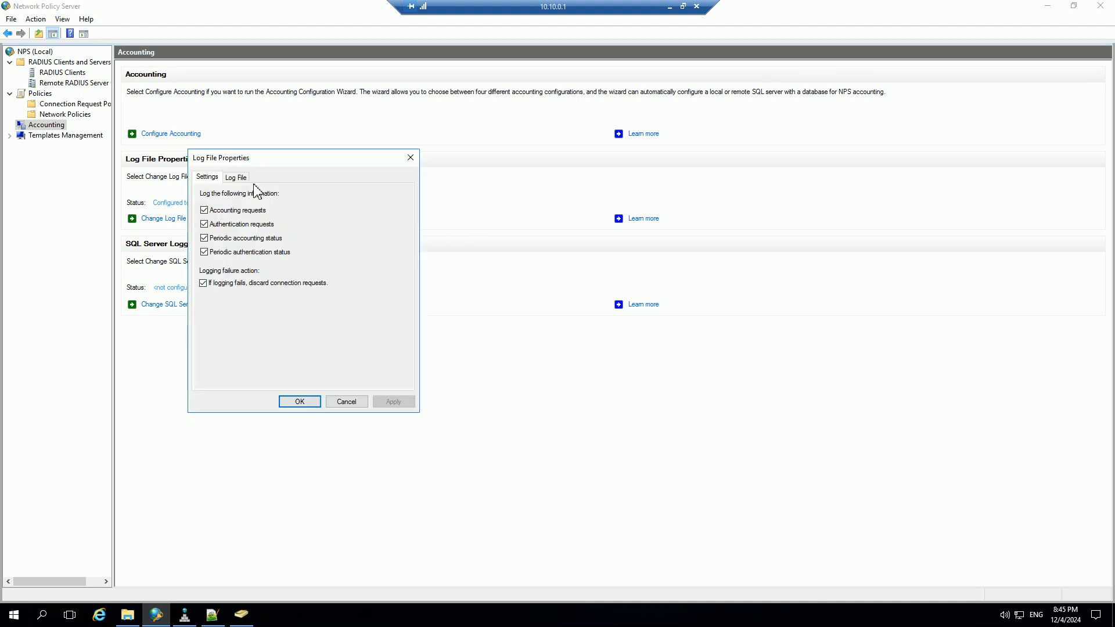
pyautogui.click(243, 177)
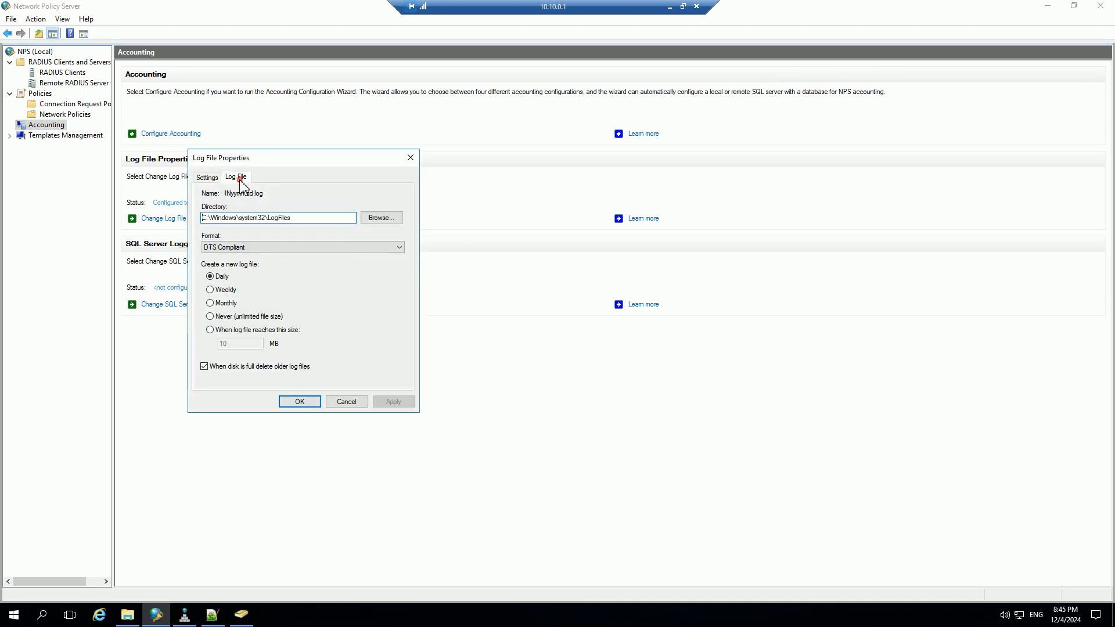
pyautogui.doubleClick(312, 219)
pyautogui.click(359, 400)
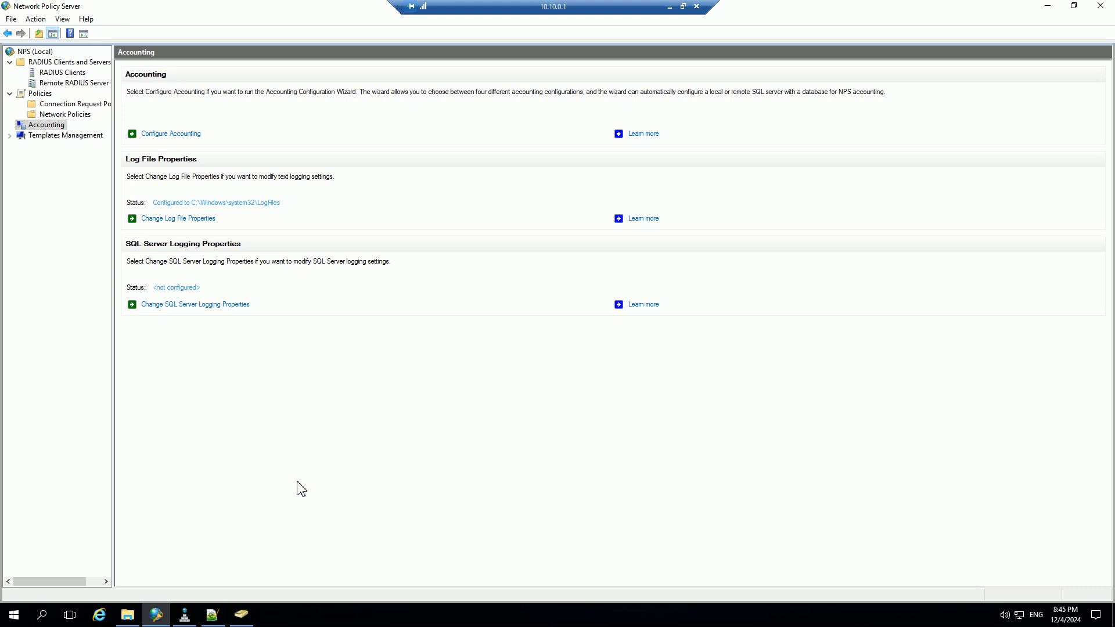
# Switch to File Explorer, check the path of the LogFiles folder, and refresh its file list.
pyautogui.click(123, 619)
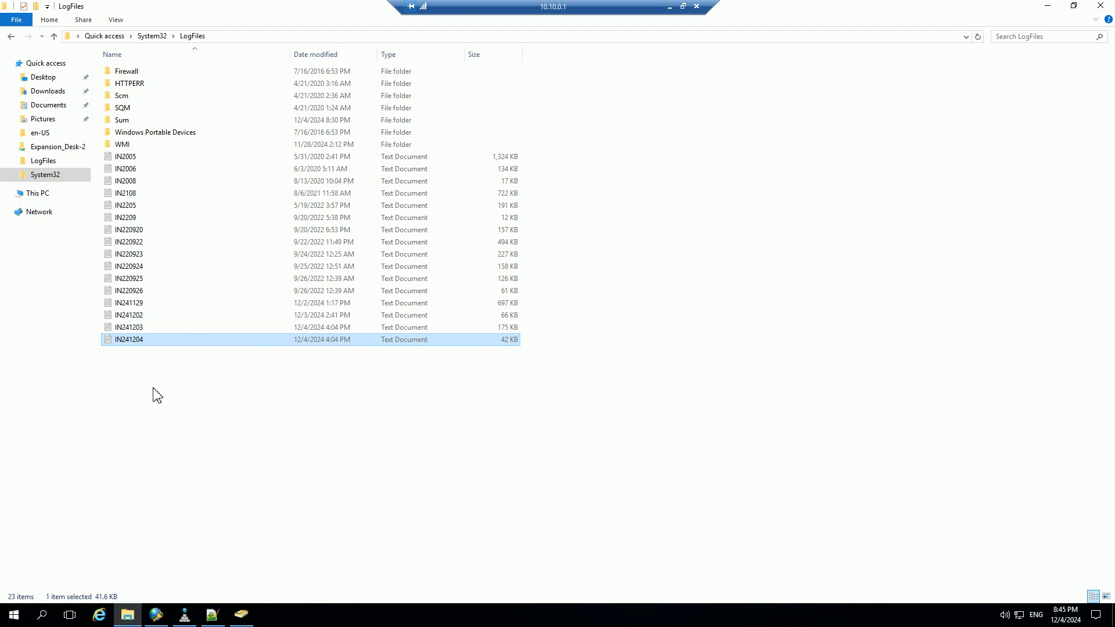
pyautogui.click(246, 39)
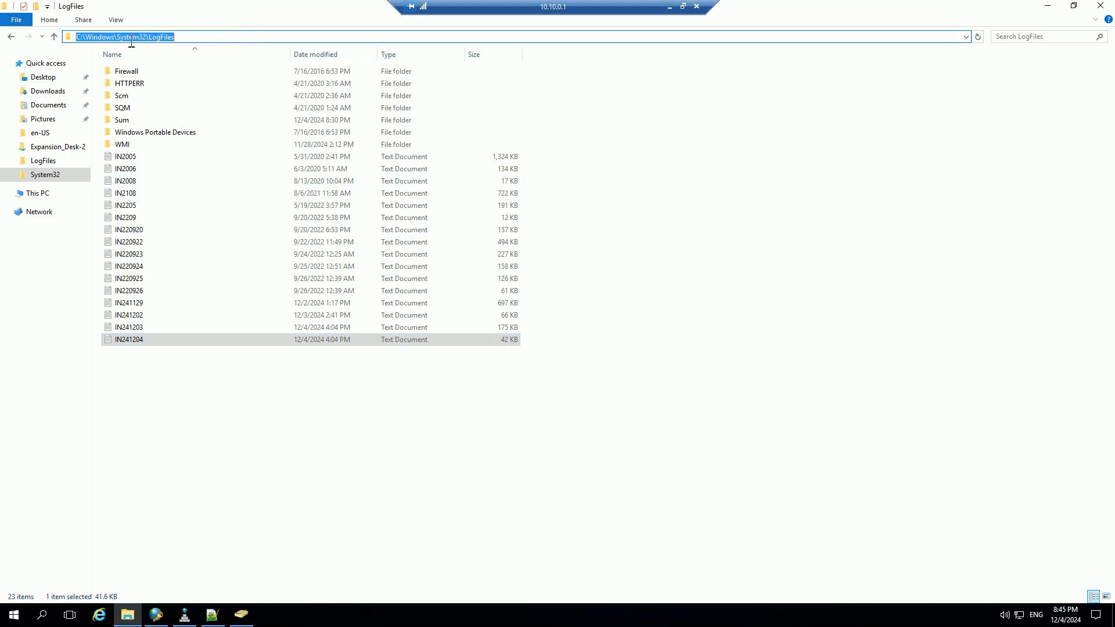
pyautogui.click(171, 450)
pyautogui.rightClick(219, 428)
pyautogui.click(244, 470)
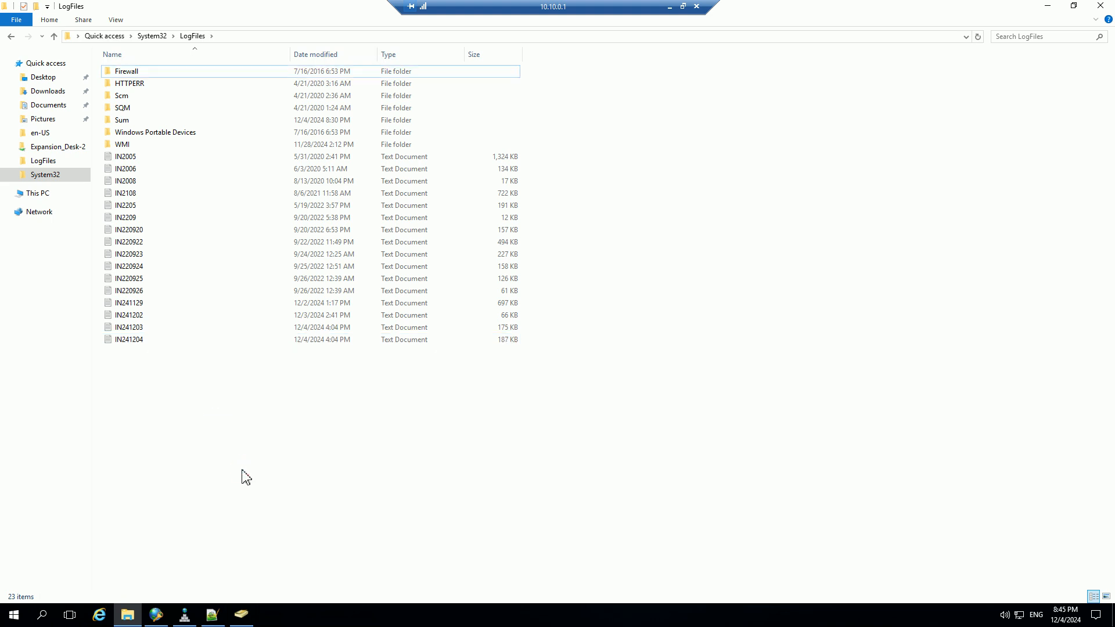
# Open the IN241204 log in Notepad++ and examine the reason code of the last event.
pyautogui.click(133, 344)
pyautogui.rightClick(136, 348)
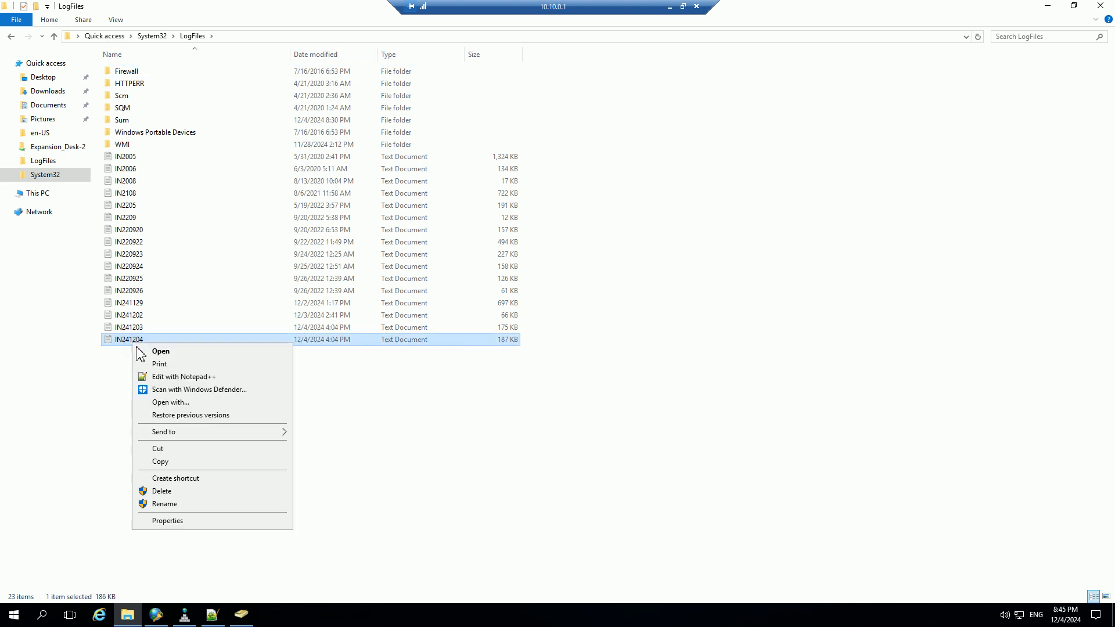
pyautogui.click(168, 377)
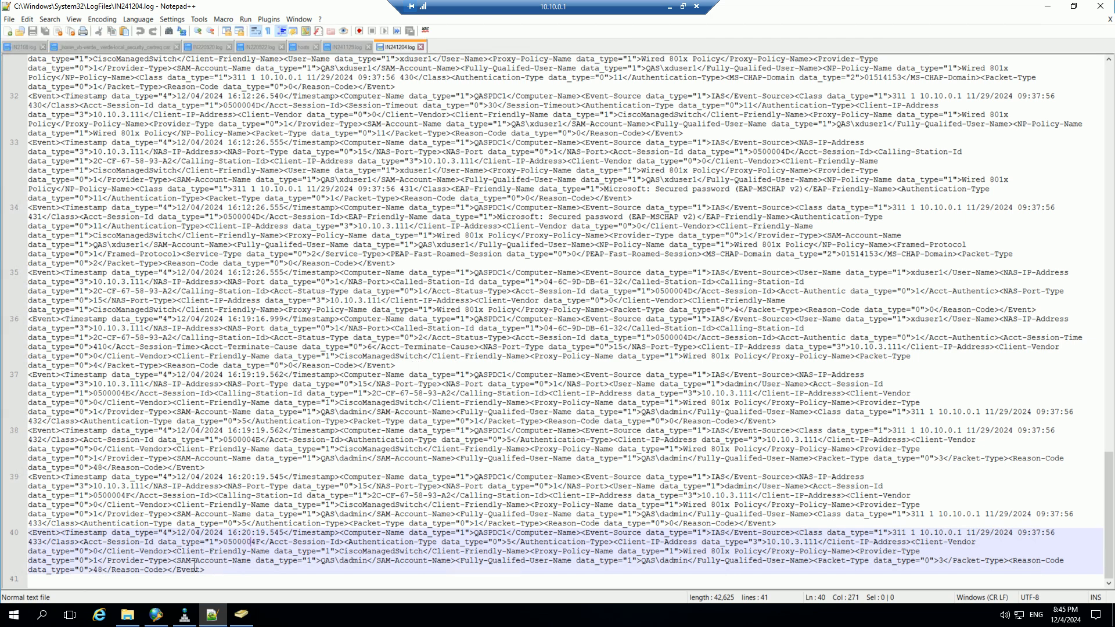
pyautogui.click(146, 560)
pyautogui.doubleClick(97, 569)
# Compare the reason codes of the events on lines 37 and 40, and return to Network Policy Server with the log and folder windows minimized.
pyautogui.click(209, 421)
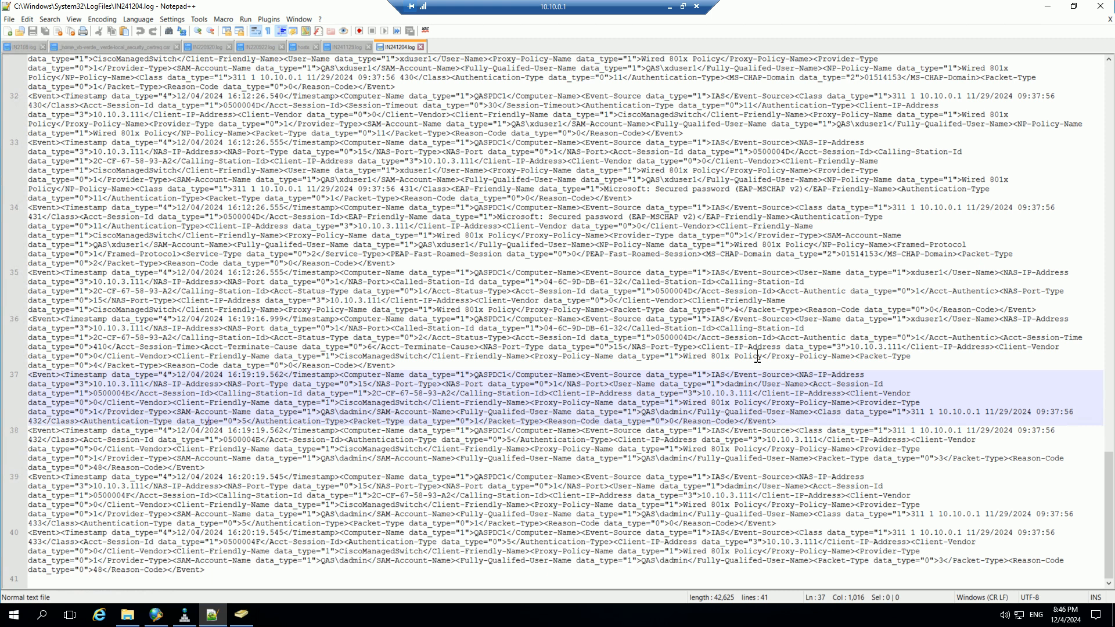
pyautogui.moveTo(784, 425); pyautogui.dragTo(28, 376)
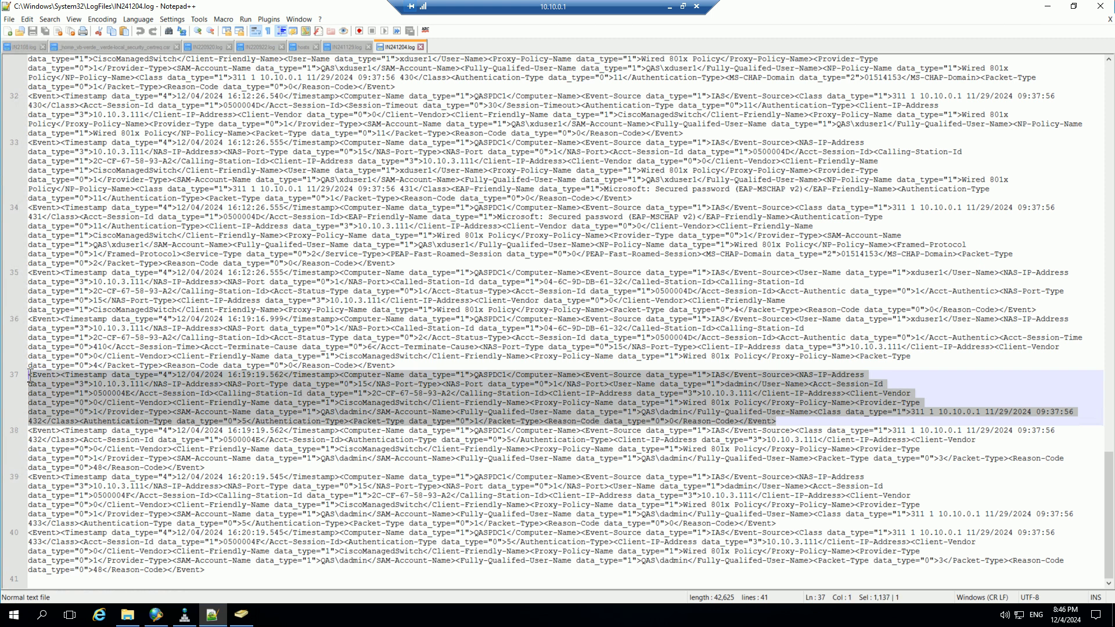
pyautogui.moveTo(668, 422); pyautogui.dragTo(676, 423)
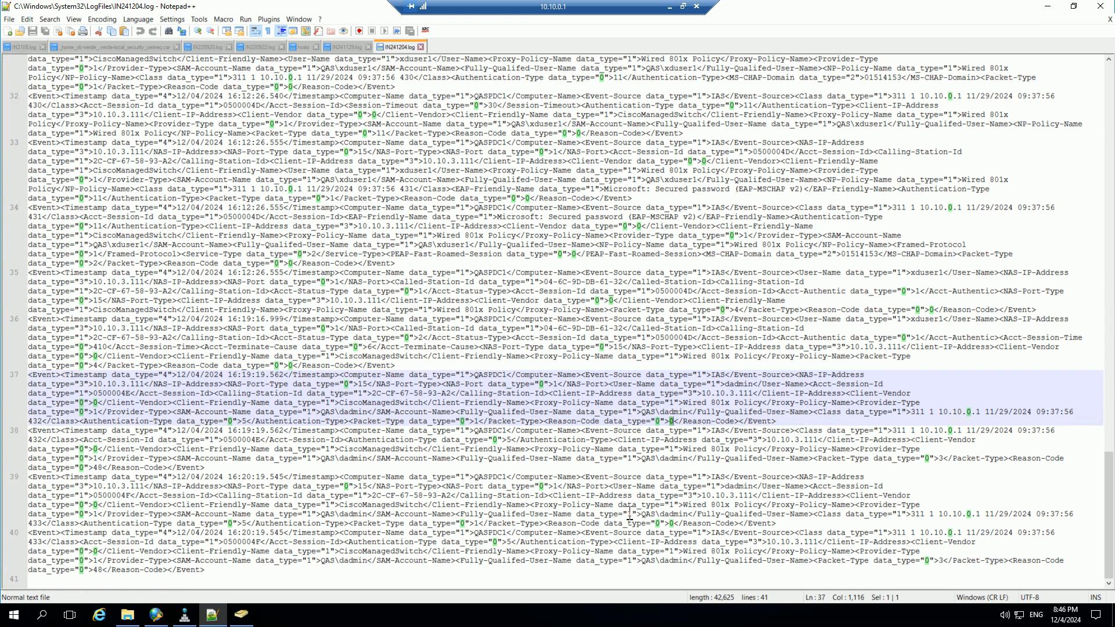
pyautogui.doubleClick(97, 570)
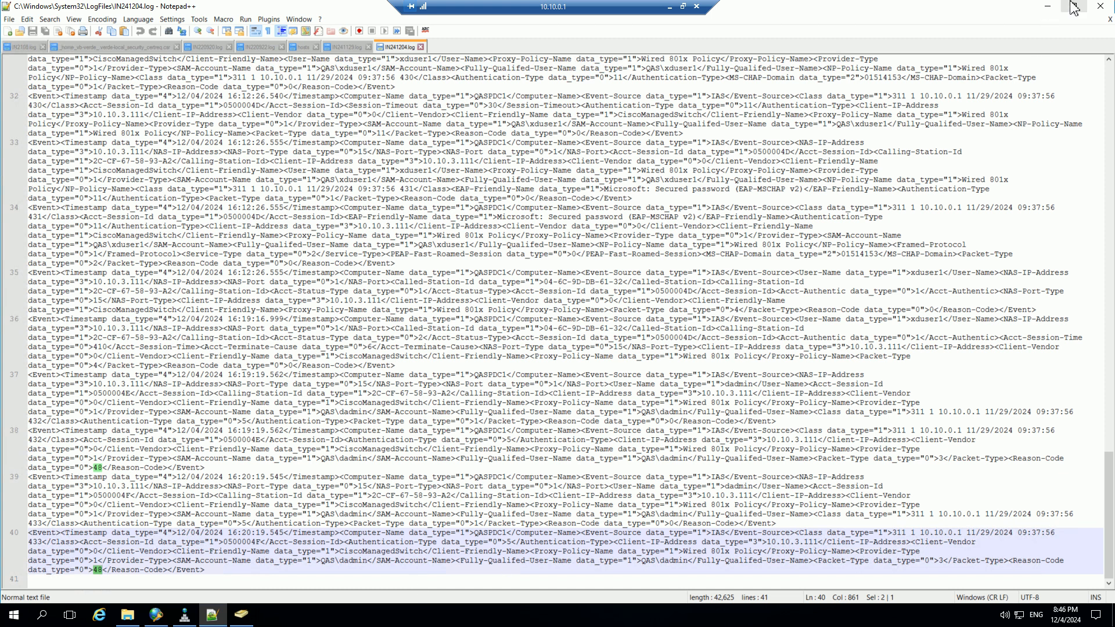
pyautogui.click(1047, 7)
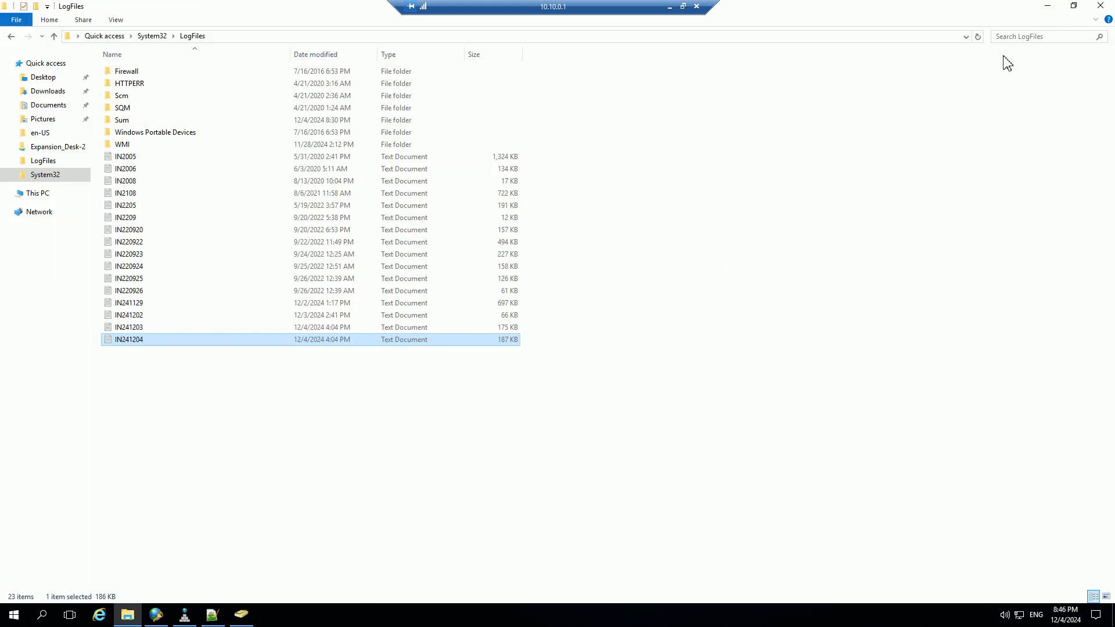
pyautogui.click(1048, 5)
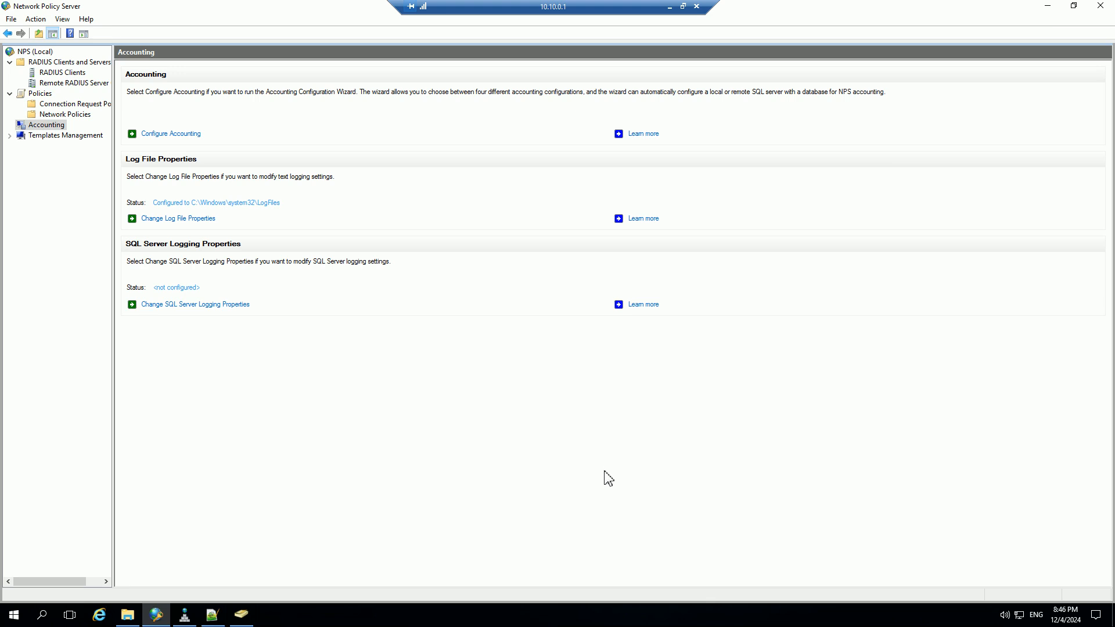